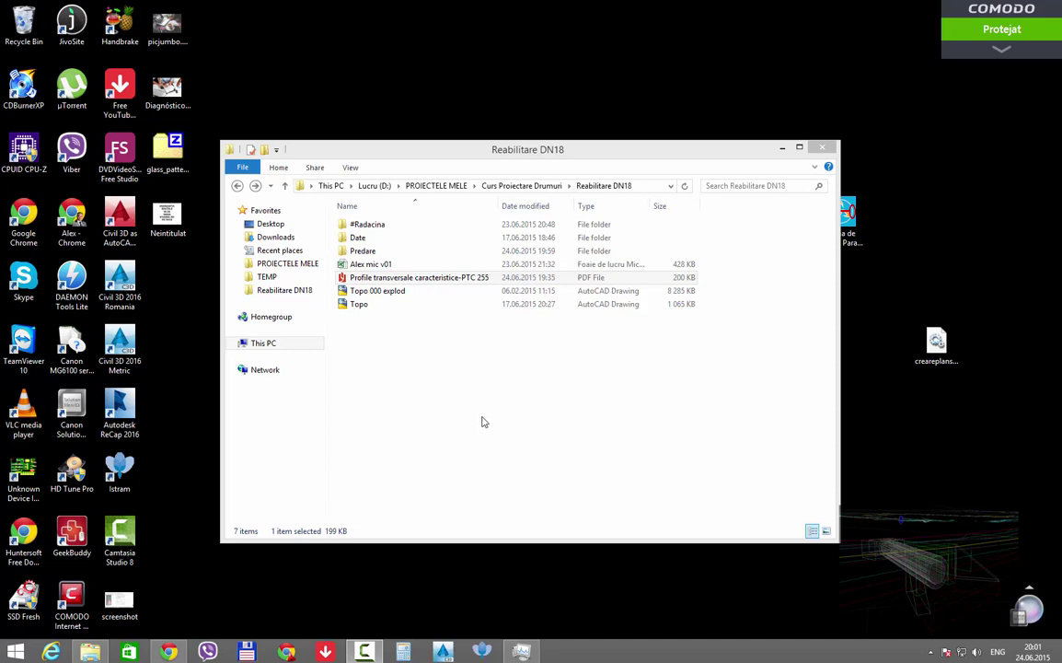
Step: Open 'Profile transversale caracteristice.dwg' from the Predare folder in Civil 3D
{"action": "double_click", "coordinate": [373, 250]}
{"action": "double_click", "coordinate": [401, 265]}
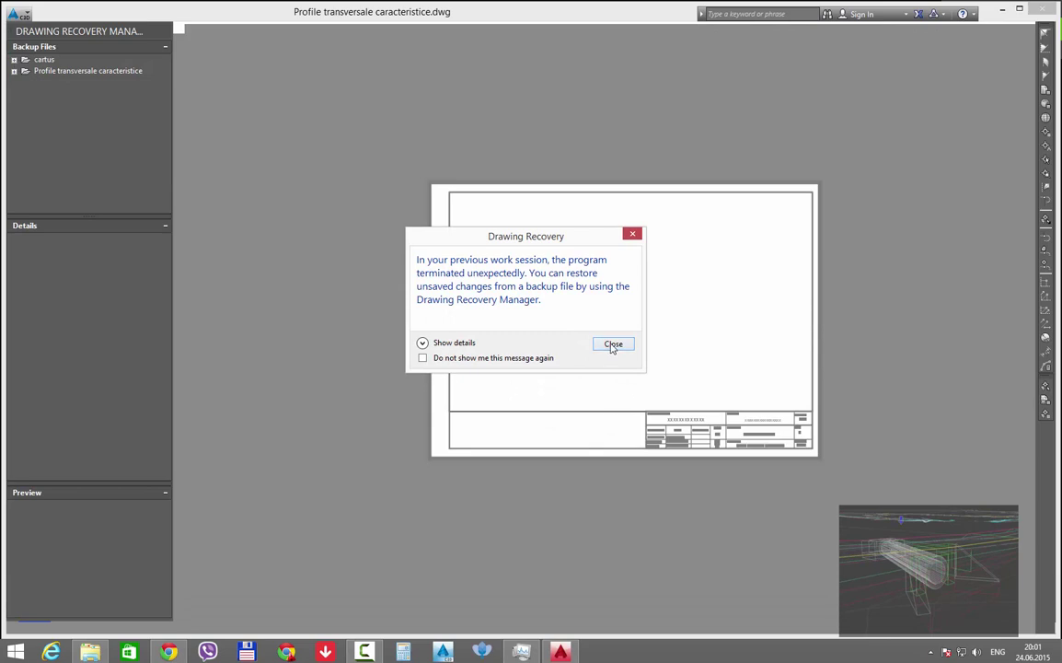
Step: Dismiss the Drawing Recovery message and zoom the PTC 255 title-block sheet to fill the view
{"action": "left_click", "coordinate": [611, 344]}
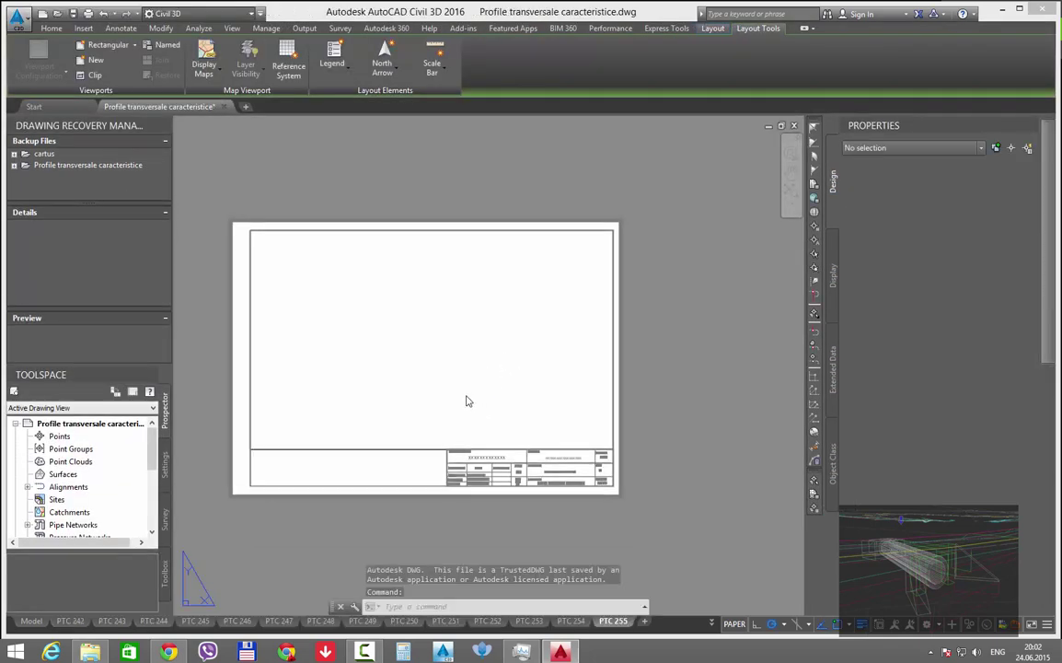
{"action": "left_click", "coordinate": [564, 410]}
{"action": "left_click", "coordinate": [589, 403]}
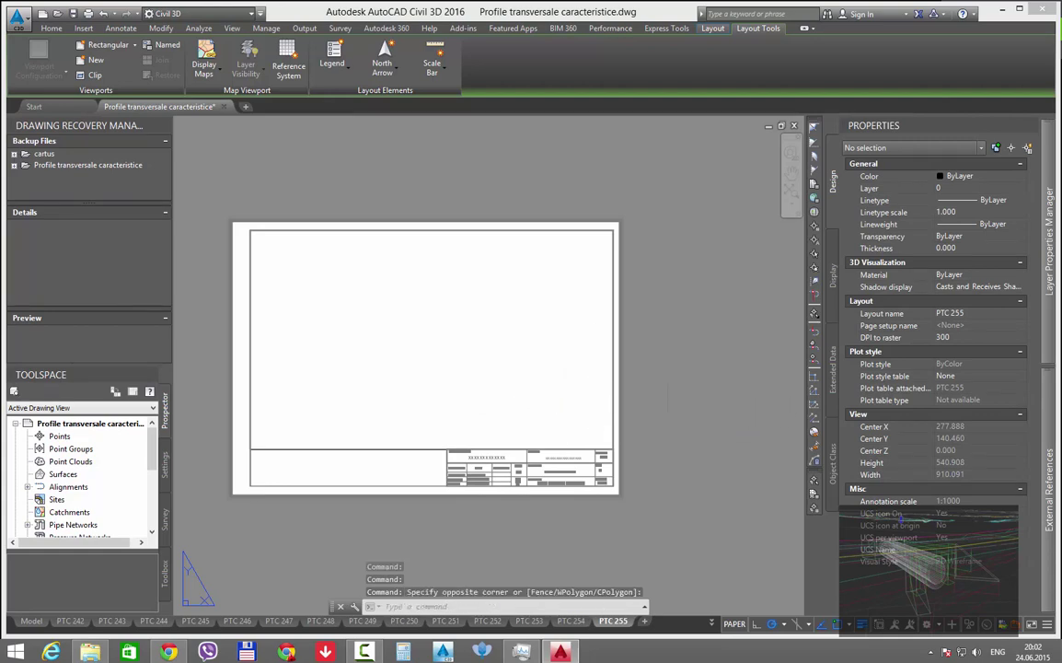
{"action": "scroll", "coordinate": [666, 390], "scroll_direction": "down", "scroll_amount": 4}
{"action": "scroll", "coordinate": [566, 405], "scroll_direction": "up", "scroll_amount": 3}
{"action": "scroll", "coordinate": [515, 387], "scroll_direction": "up", "scroll_amount": 2}
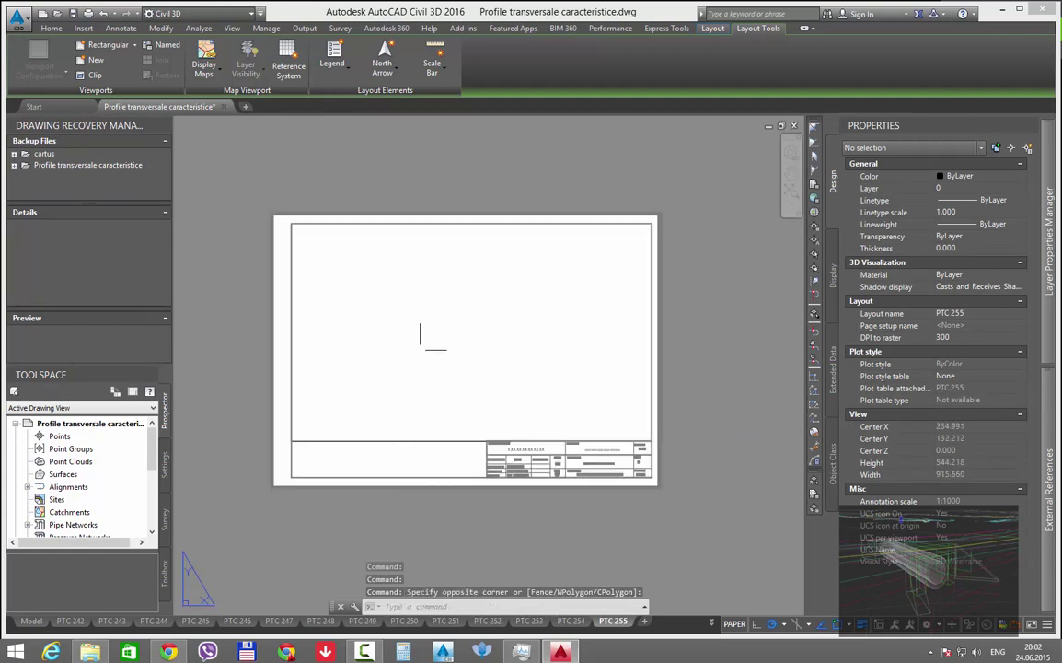
{"action": "left_click", "coordinate": [19, 16]}
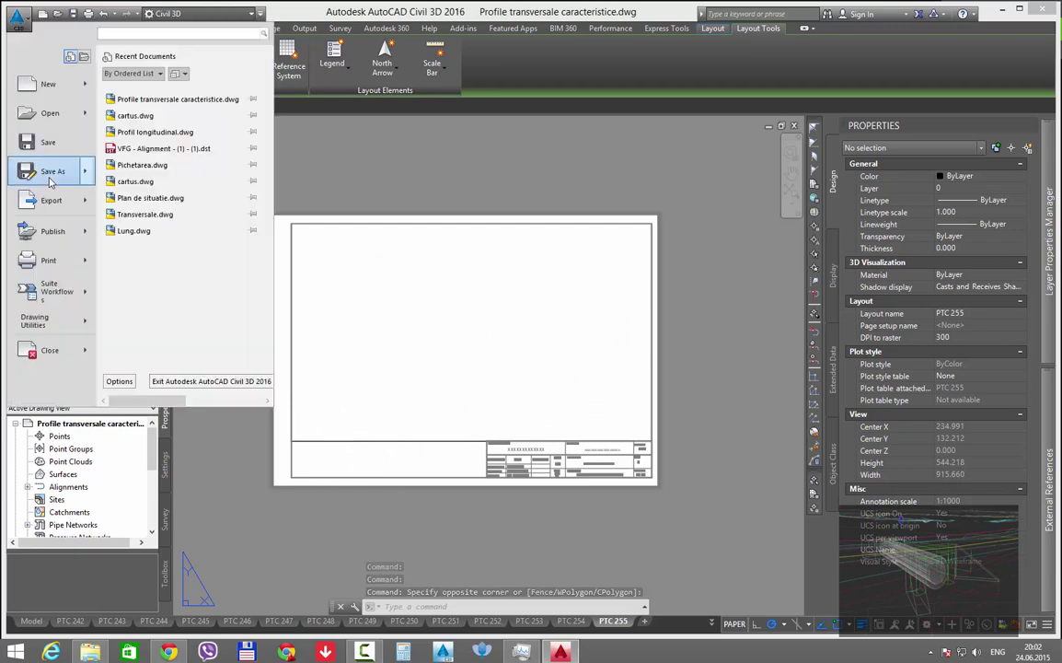
Step: Save the drawing as 'Profile transversale caracteristice tronson 2'
{"action": "key", "text": "Escape"}
{"action": "left_click", "coordinate": [589, 446]}
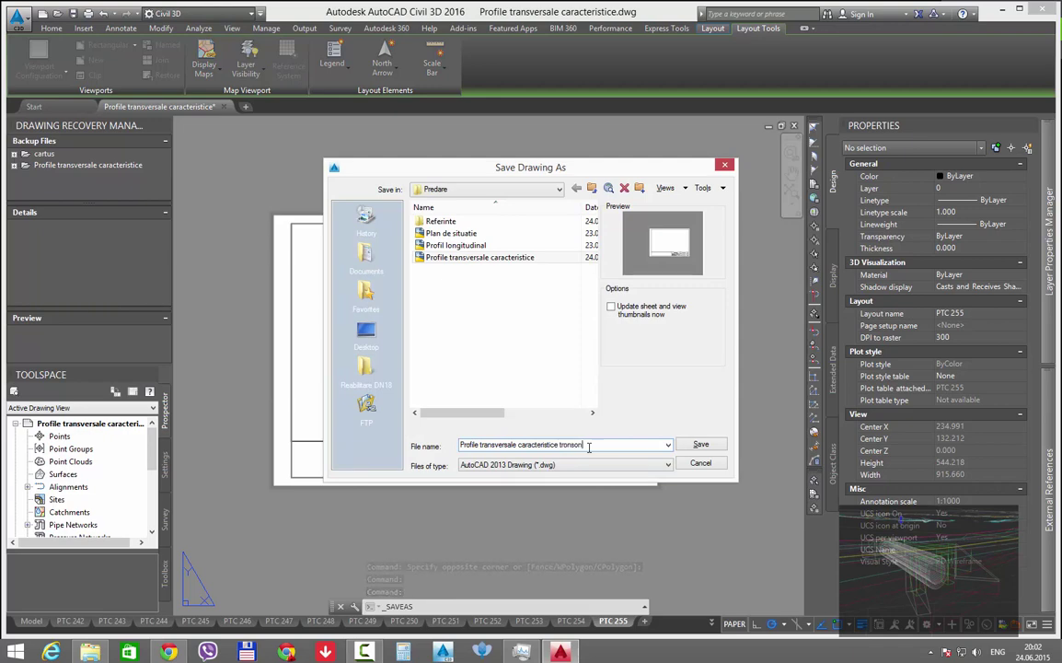
{"action": "key", "text": "Return"}
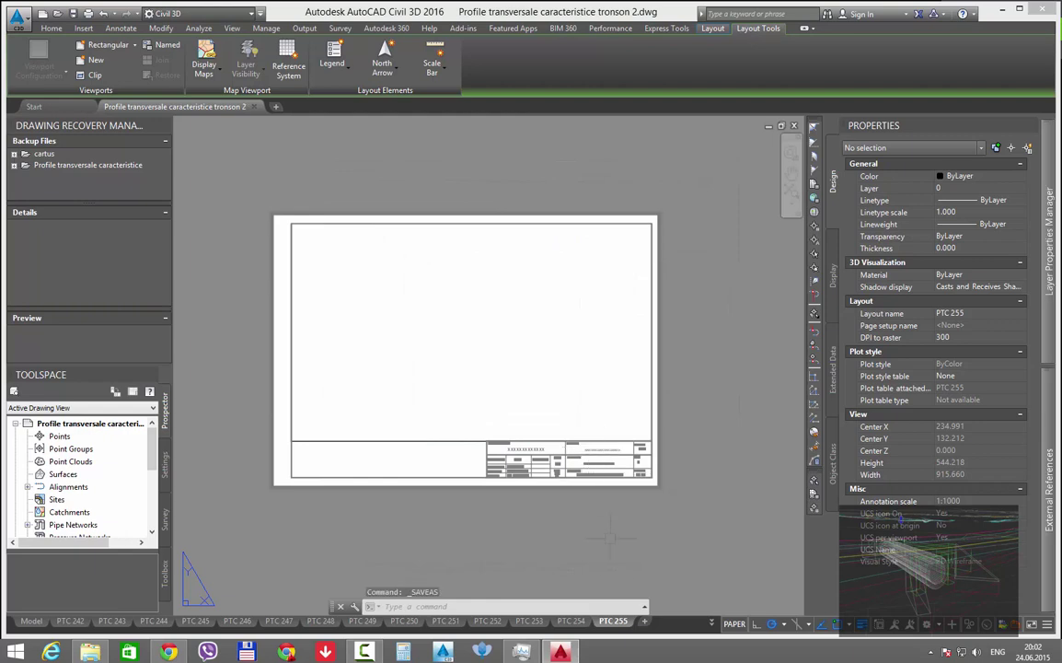
Step: Delete layouts PTC 242–254, leaving only PTC 255
{"action": "right_click", "coordinate": [582, 621]}
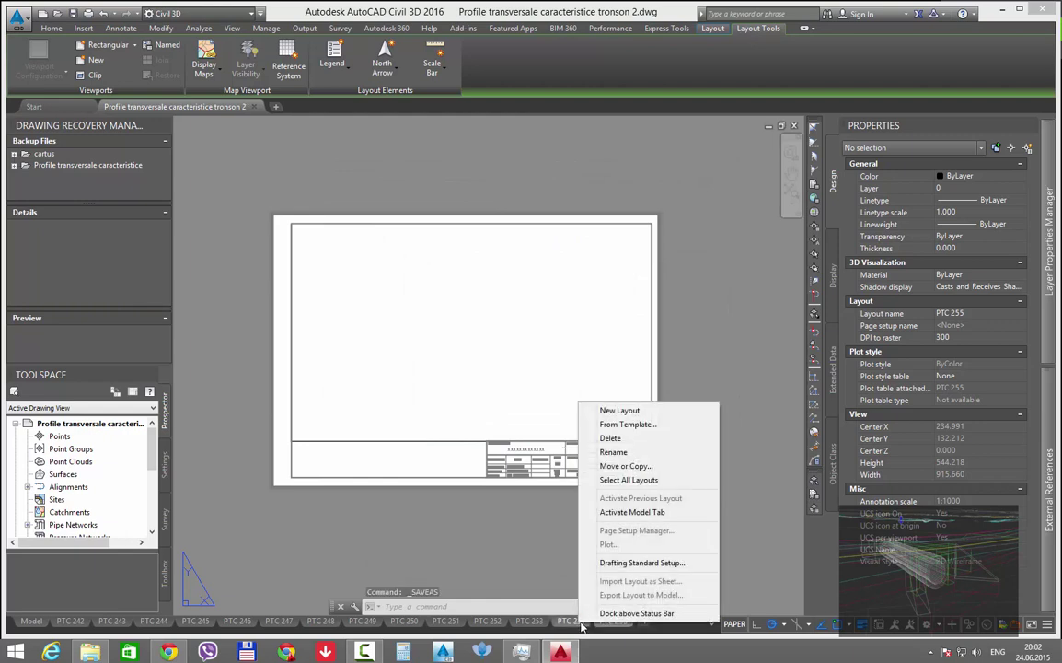
{"action": "left_click", "coordinate": [614, 479]}
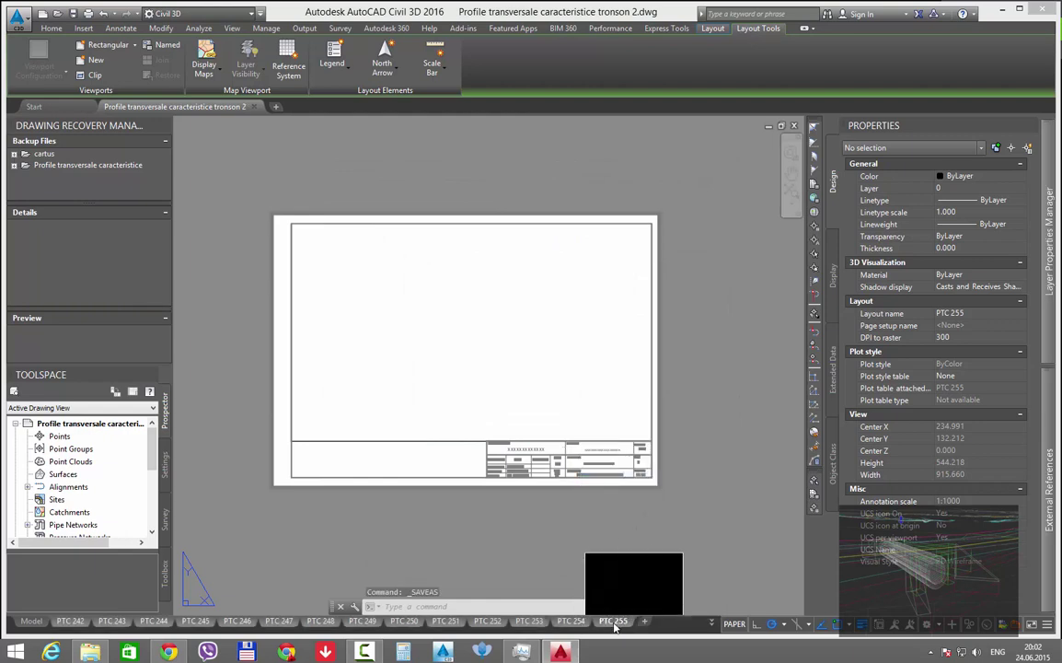
{"action": "right_click", "coordinate": [572, 620]}
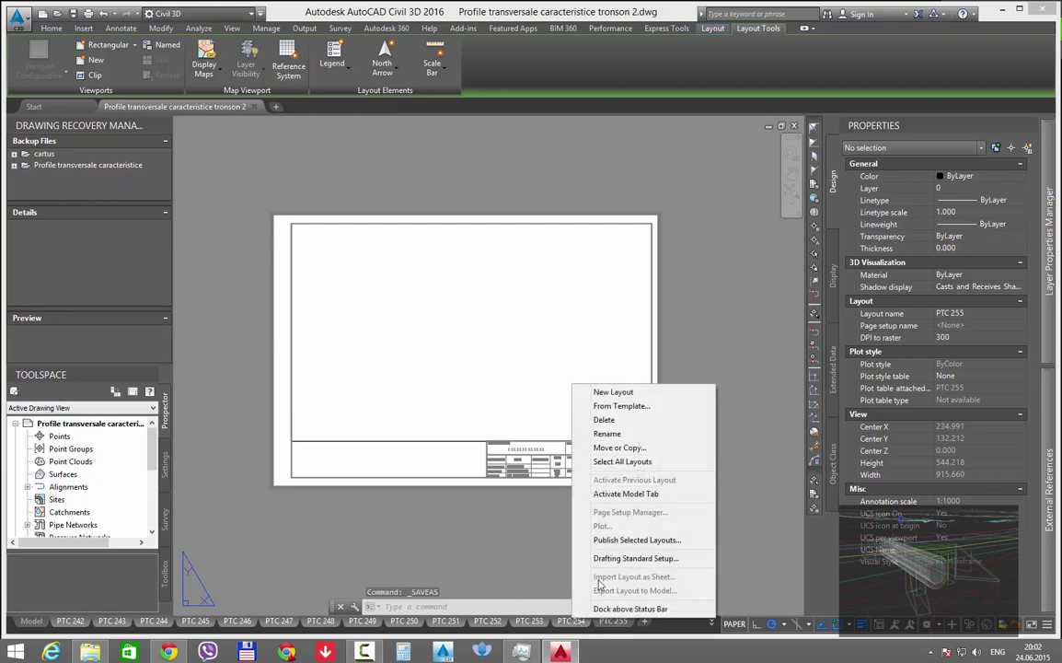
{"action": "left_click", "coordinate": [603, 420]}
{"action": "left_click", "coordinate": [554, 372]}
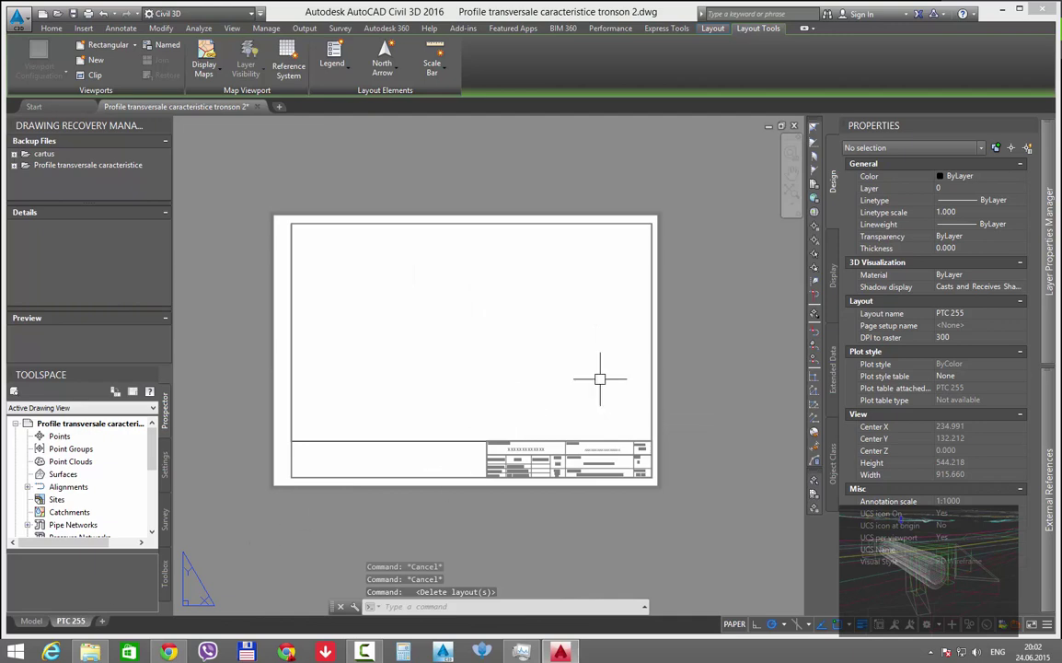
Step: NETLOAD creareplanse.dll from the Desktop, allowing the unsigned plug-in to load
{"action": "type", "text": "pla"}
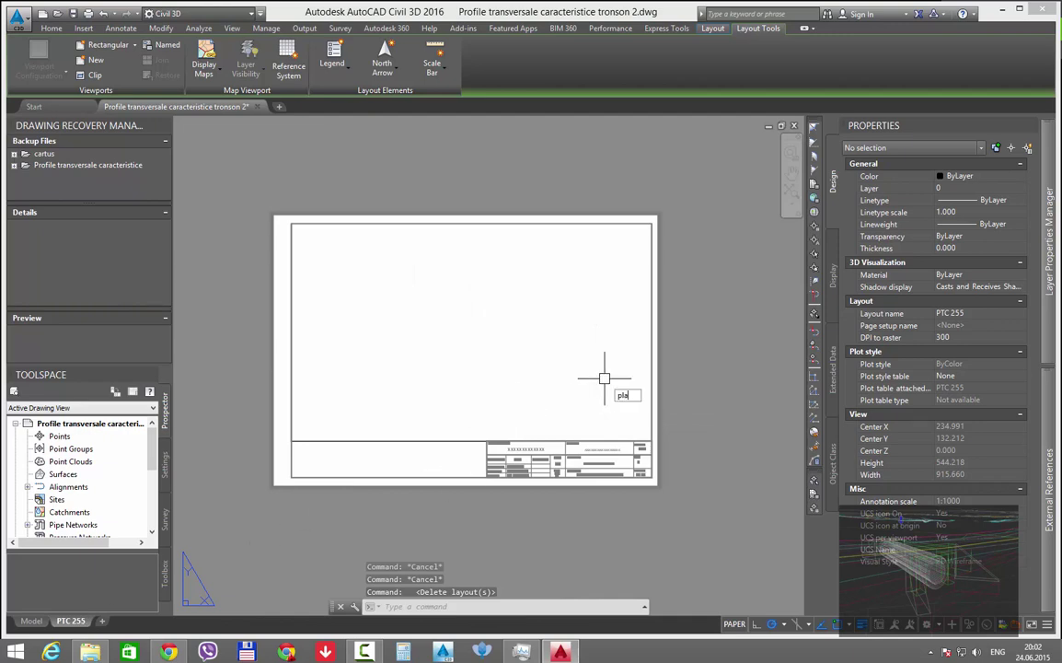
{"action": "type", "text": "nse"}
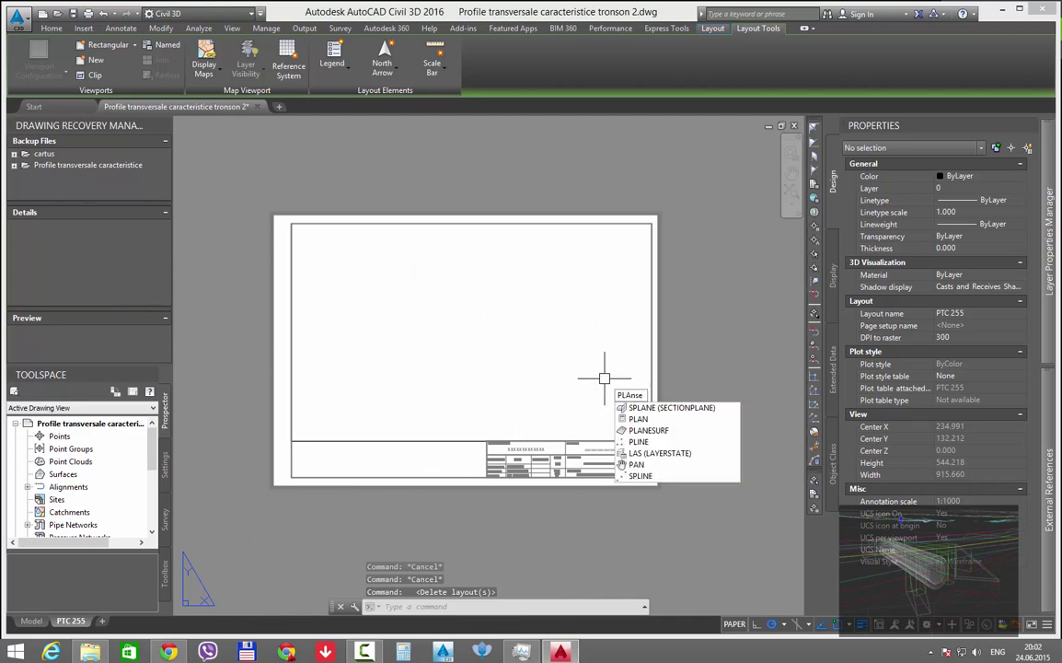
{"action": "key", "text": "Return"}
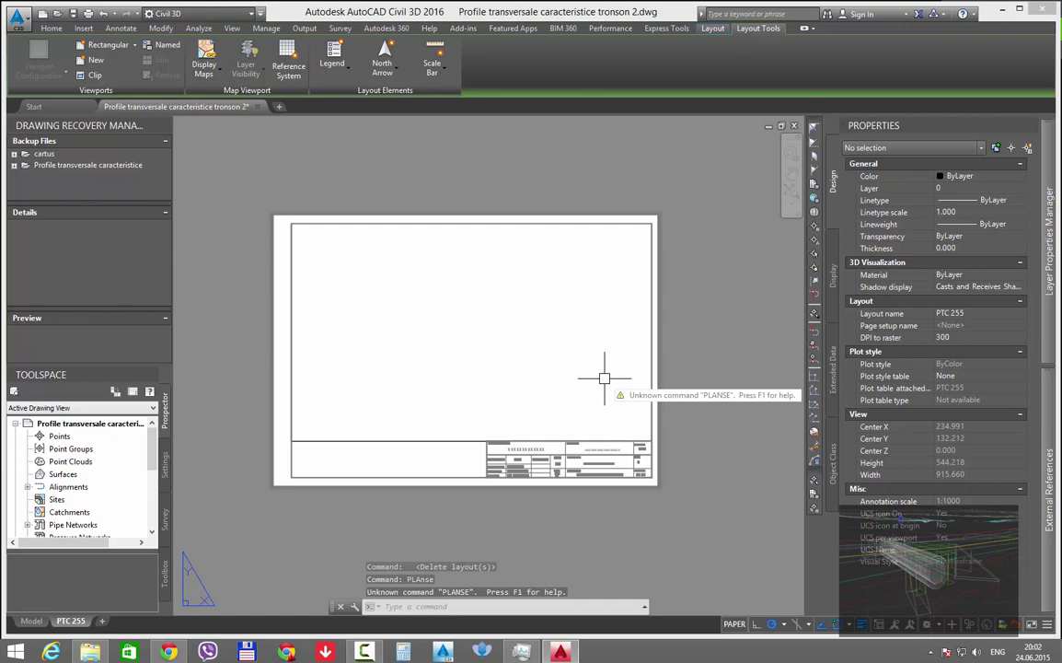
{"action": "type", "text": "ne"}
{"action": "type", "text": "ad"}
{"action": "key", "text": "Return"}
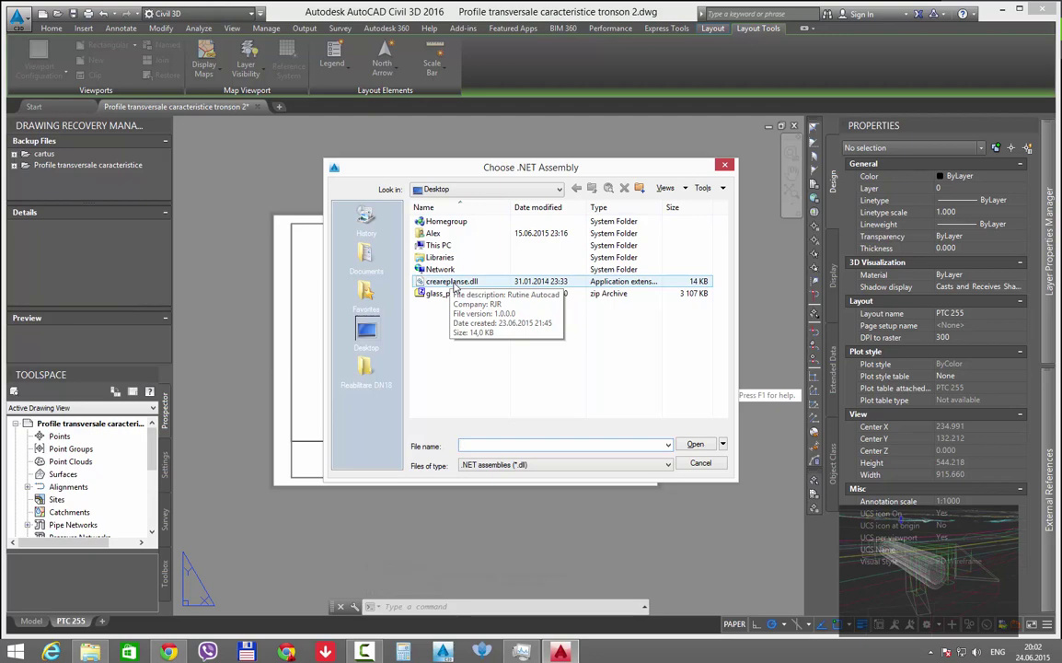
{"action": "double_click", "coordinate": [453, 287]}
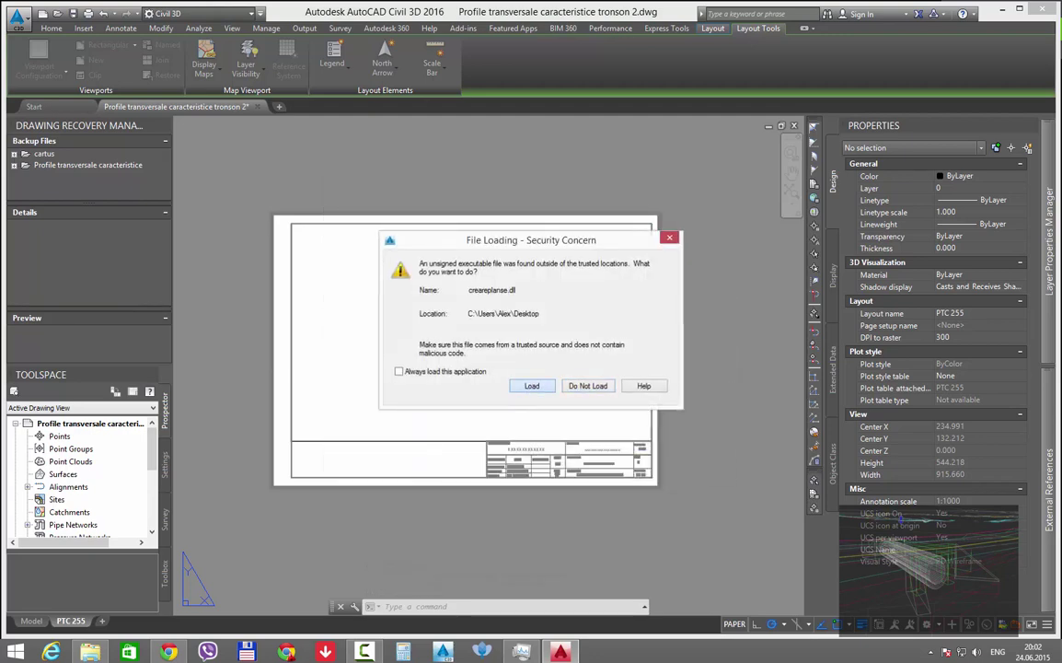
{"action": "left_click", "coordinate": [532, 389]}
{"action": "type", "text": "plan"}
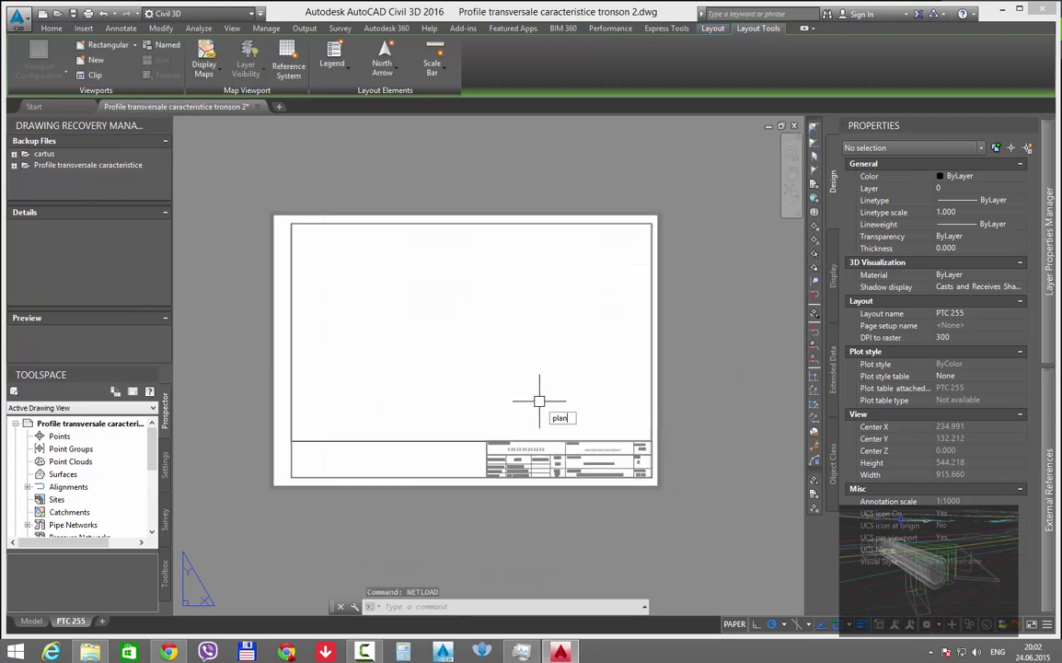
{"action": "type", "text": "esurf"}
{"action": "key", "text": "Return"}
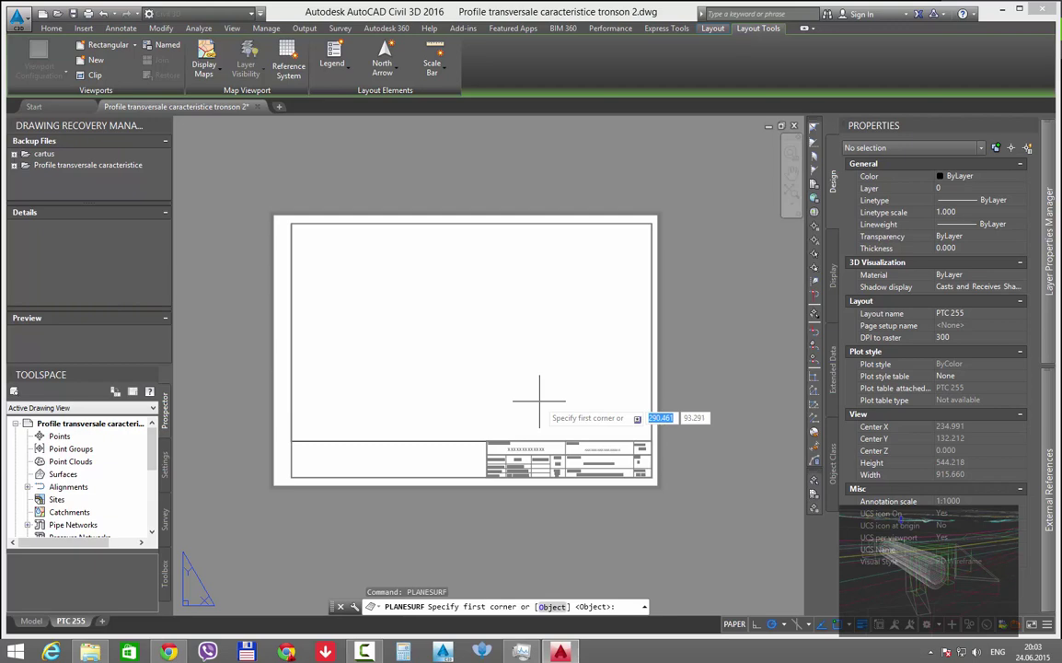
Step: Run PLANSE with first sheet number 255, 255 sheets and a 420 spacing distance
{"action": "key", "text": "Escape"}
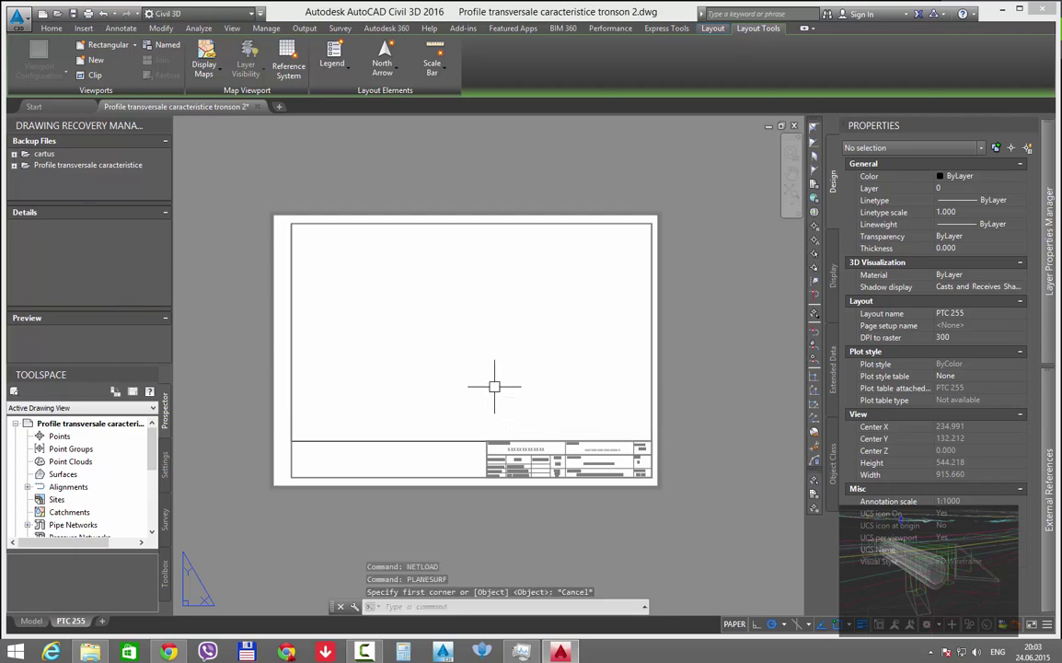
{"action": "type", "text": "pnse"}
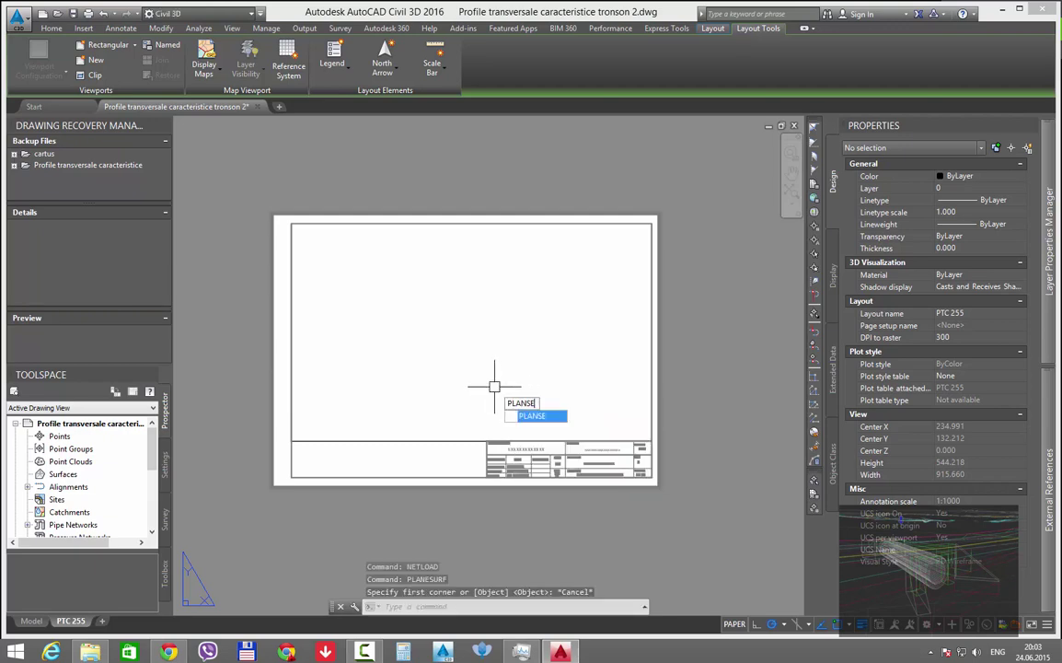
{"action": "key", "text": "Return"}
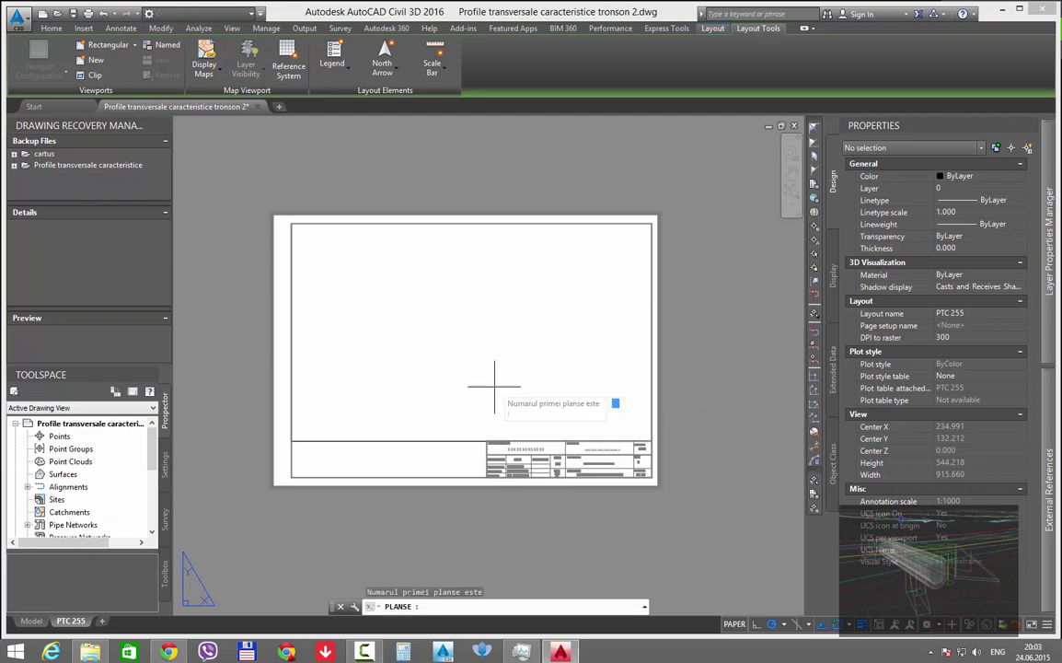
{"action": "type", "text": "255"}
{"action": "key", "text": "Return"}
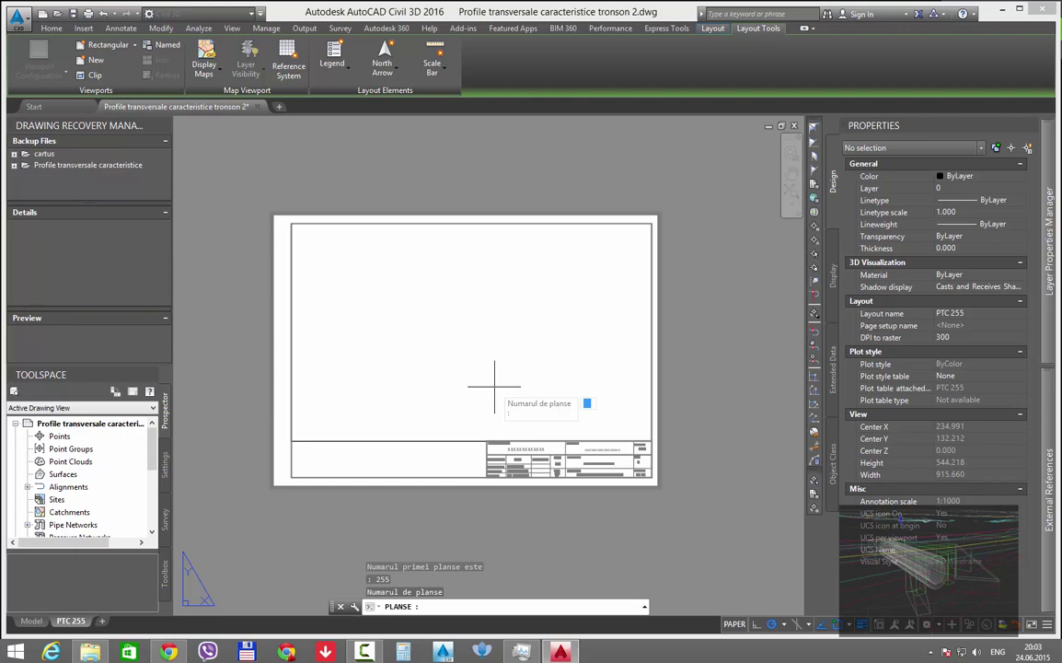
{"action": "type", "text": "255"}
{"action": "key", "text": "Return"}
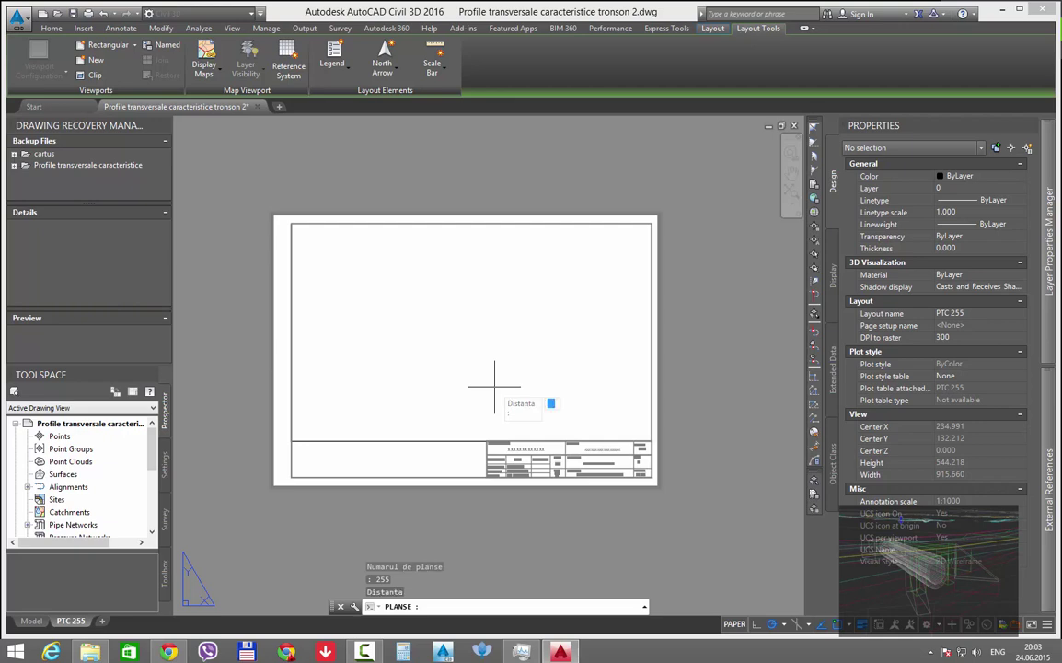
{"action": "type", "text": "420"}
{"action": "key", "text": "Return"}
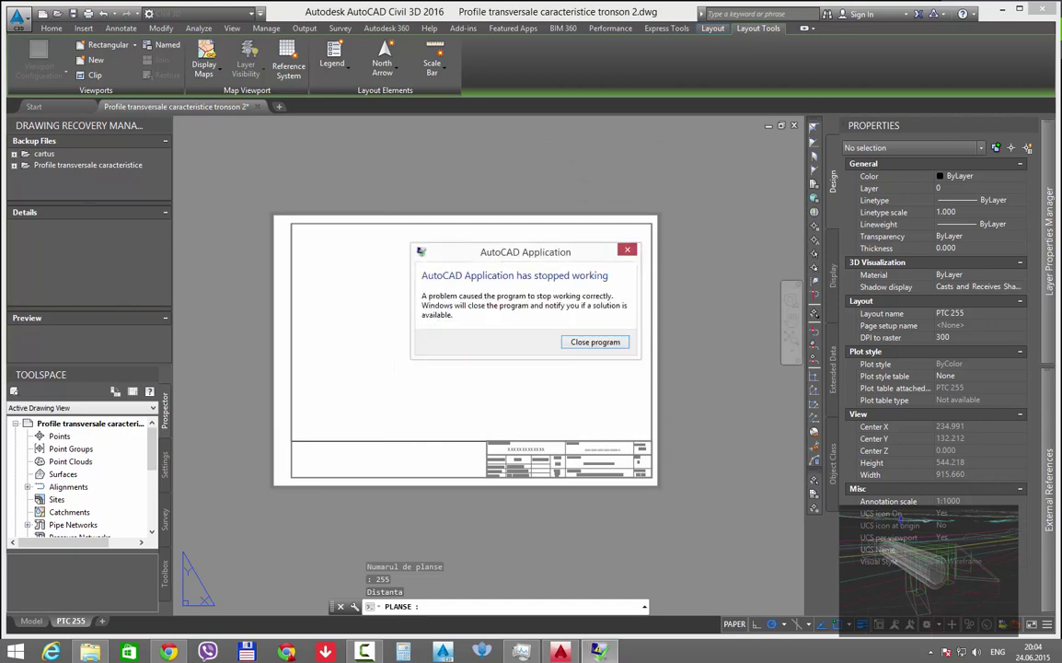
Step: Close the crashed Civil 3D, cancel the error report, and refresh the Predare folder listing
{"action": "left_click", "coordinate": [607, 342]}
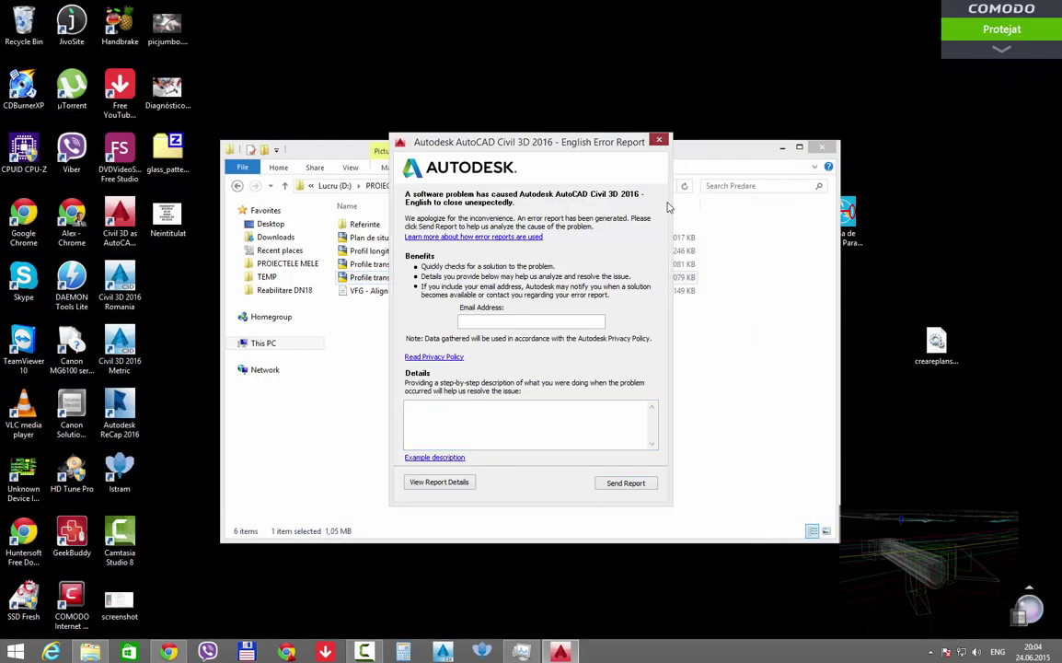
{"action": "key", "text": "Escape"}
{"action": "left_click", "coordinate": [633, 353]}
{"action": "right_click", "coordinate": [413, 373]}
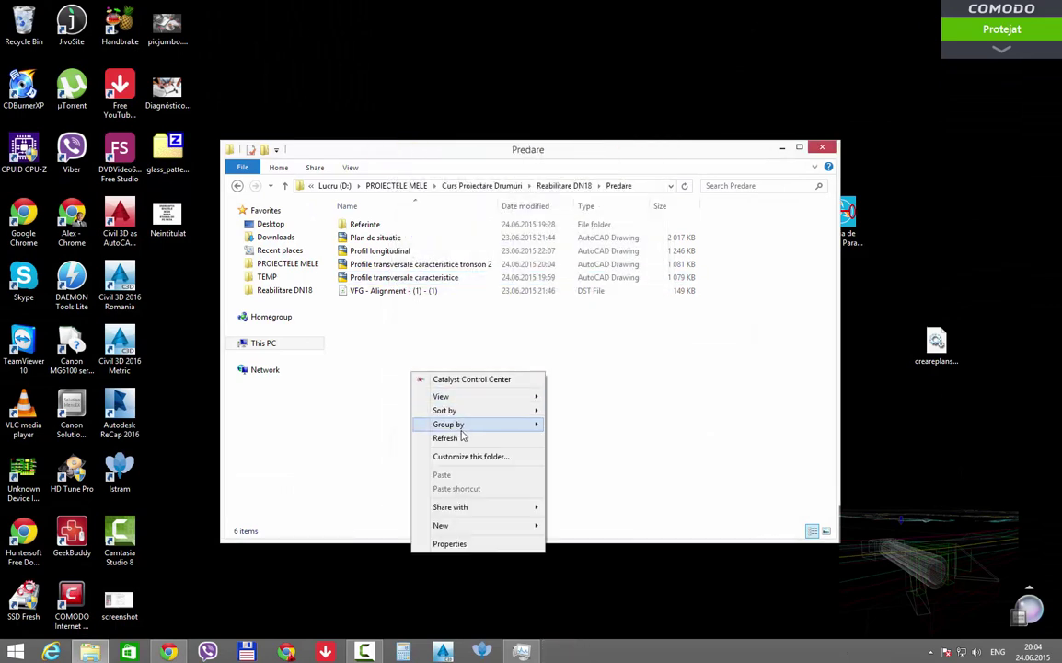
{"action": "left_click", "coordinate": [463, 437]}
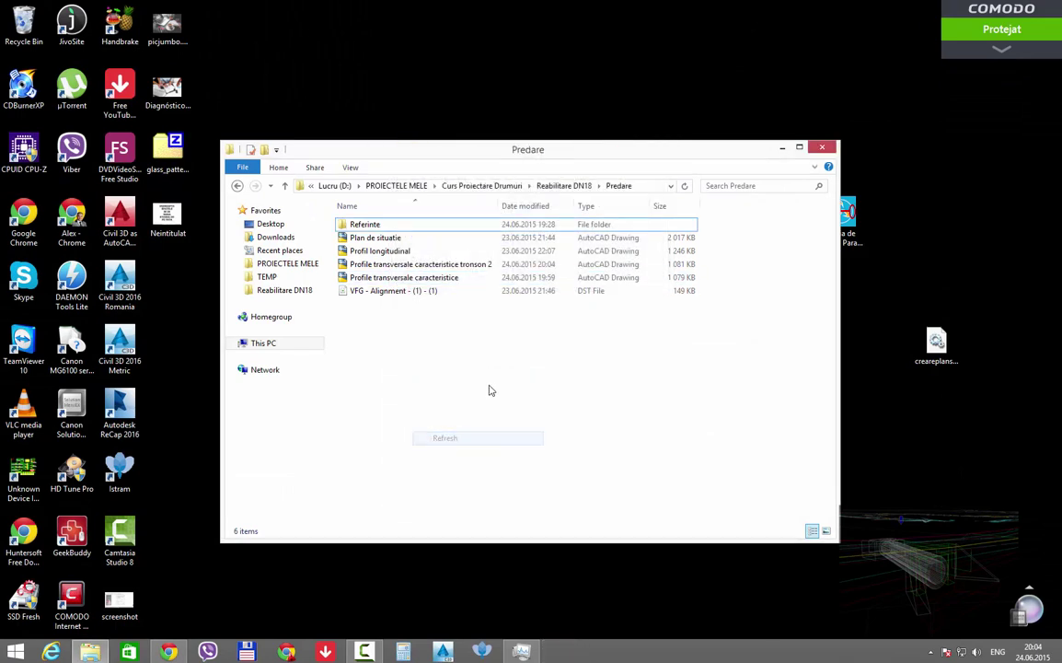
Step: Prefix the Plan de situatie drawing with 1.0 and the Profil longitudinal drawing with 2.0
{"action": "left_click", "coordinate": [374, 240]}
{"action": "left_click", "coordinate": [361, 239]}
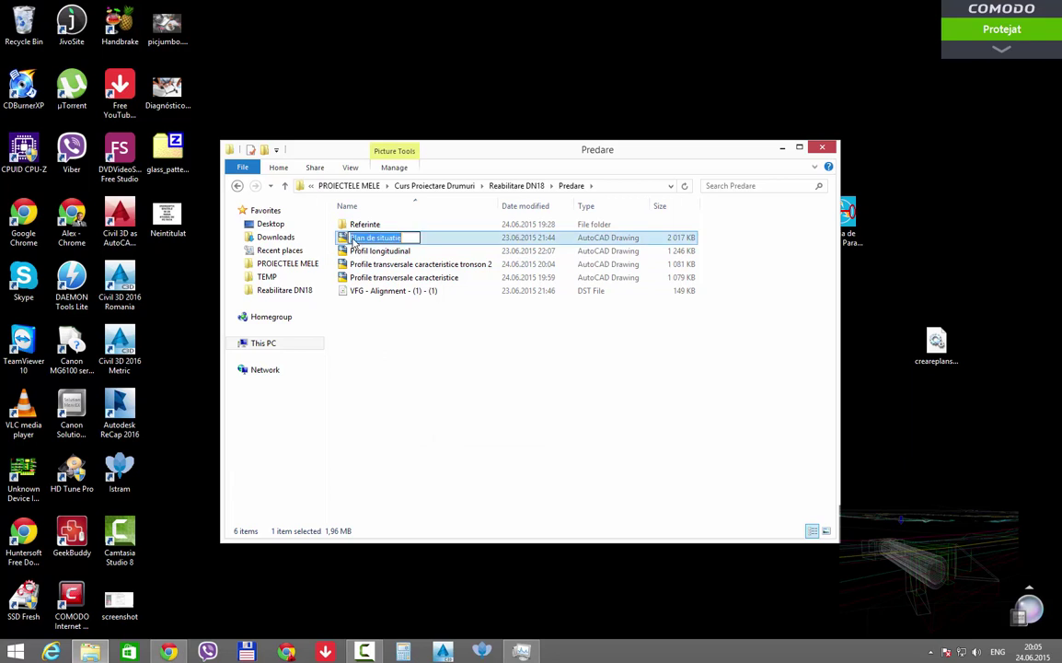
{"action": "left_click", "coordinate": [350, 237]}
{"action": "type", "text": "1.0"}
{"action": "key", "text": "Return"}
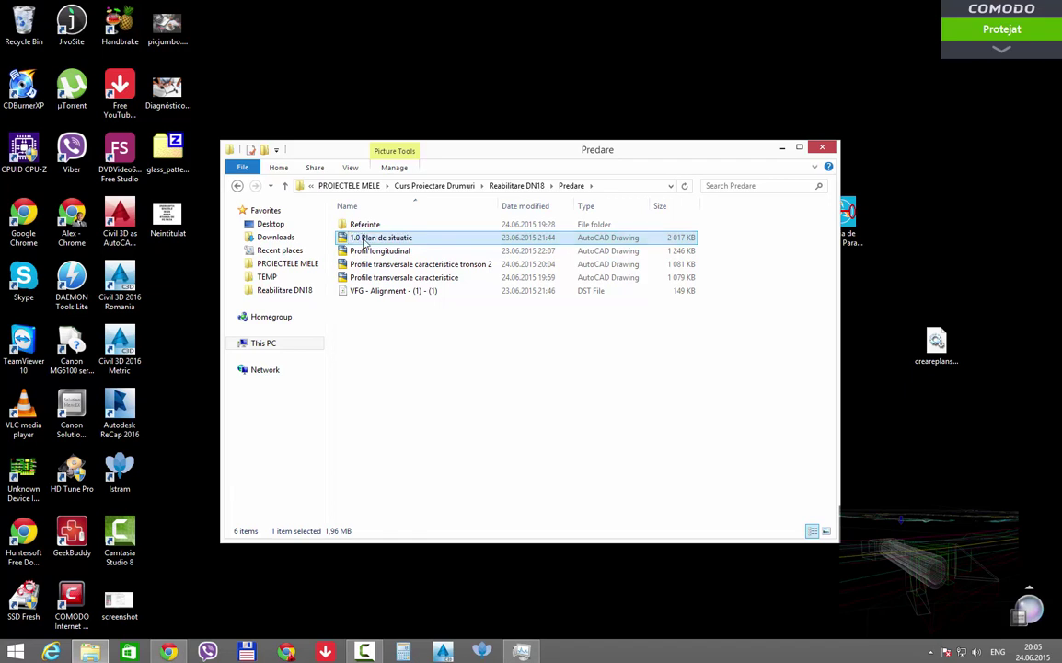
{"action": "left_click", "coordinate": [356, 254]}
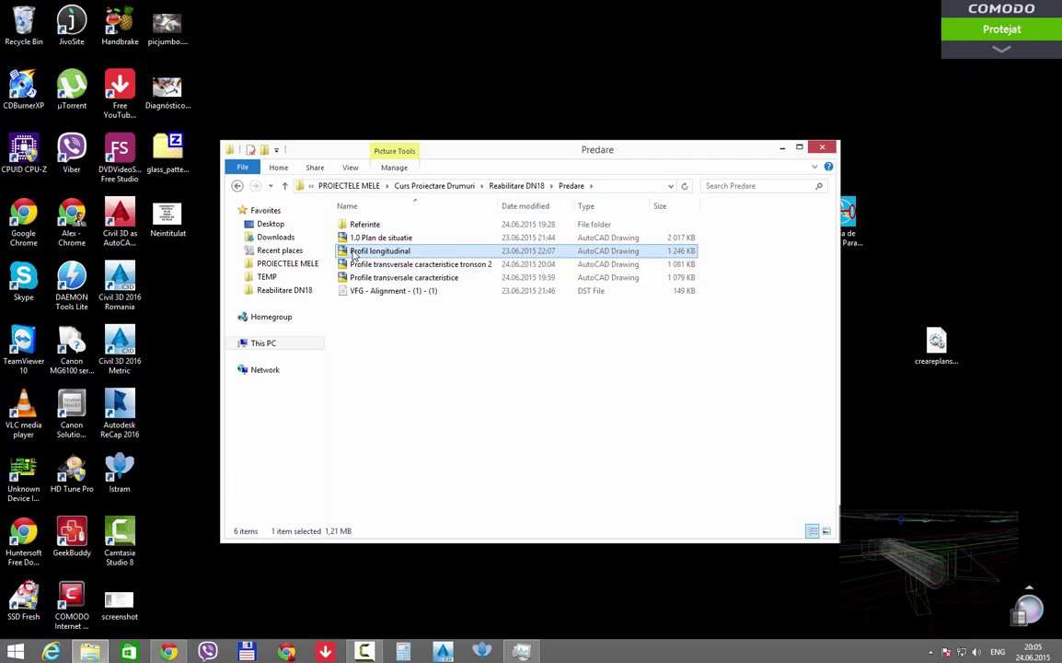
{"action": "left_click", "coordinate": [354, 254]}
{"action": "type", "text": "2.0"}
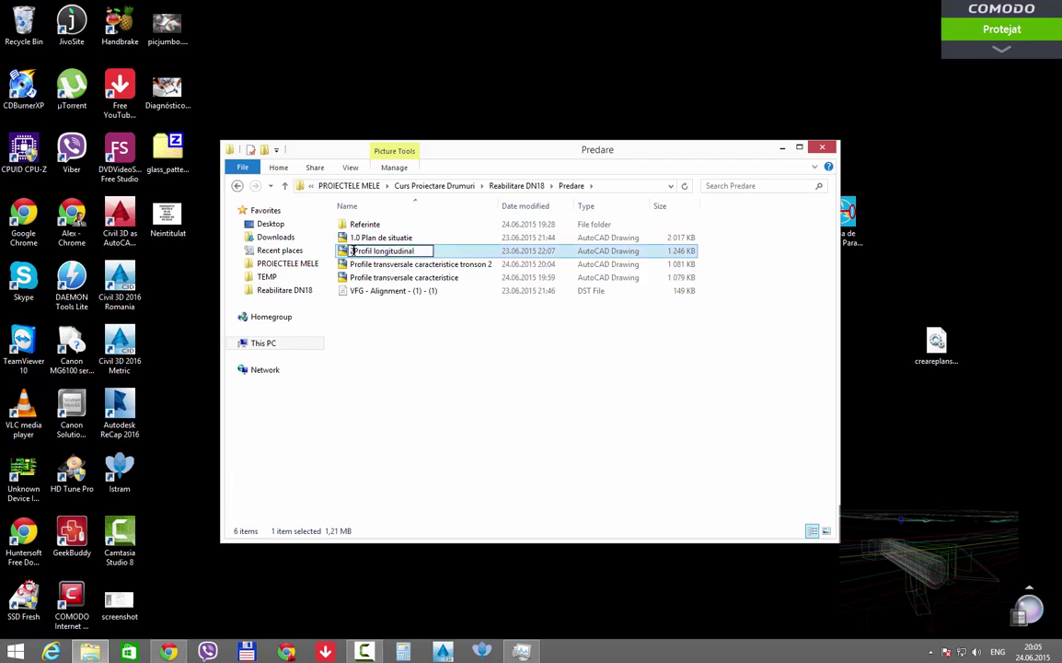
{"action": "key", "text": "Return"}
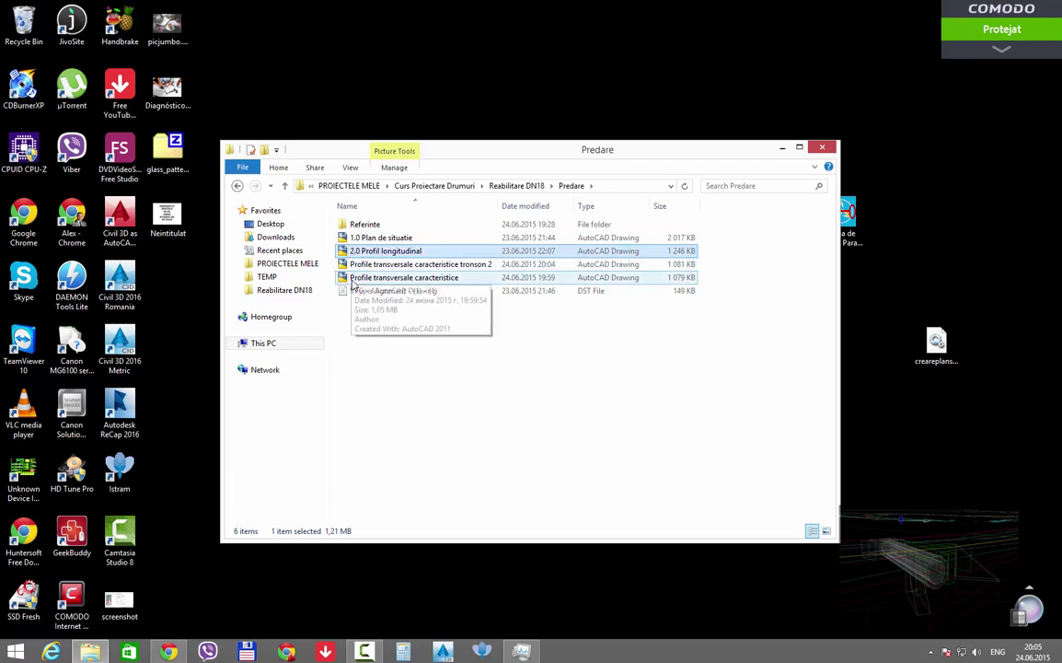
Step: Rename the cross-section drawings to '3.0 … tronson 1' and '3.1 … tronson 2', then open 3.1
{"action": "left_click", "coordinate": [353, 281]}
{"action": "left_click", "coordinate": [353, 281]}
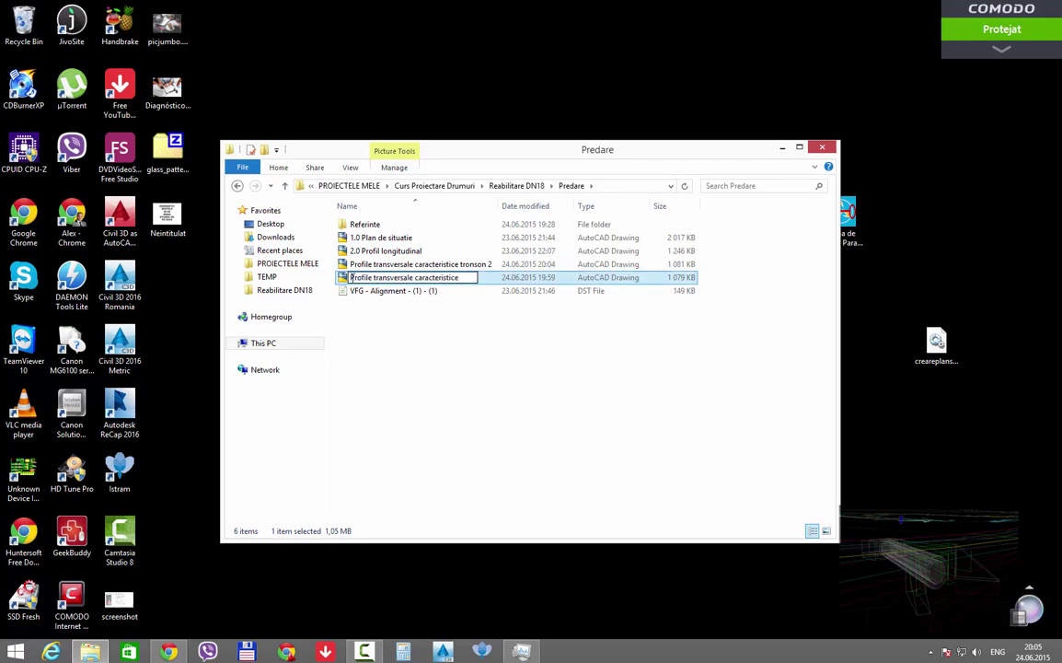
{"action": "type", "text": "3.0 "}
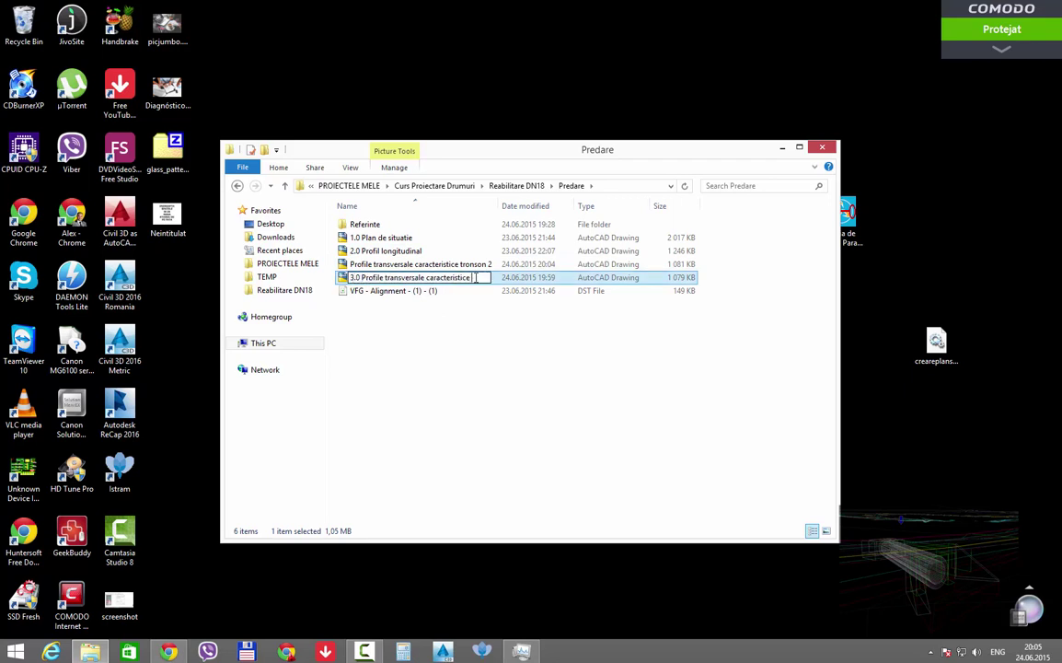
{"action": "type", "text": " tronson"}
{"action": "type", "text": " 1"}
{"action": "key", "text": "Return"}
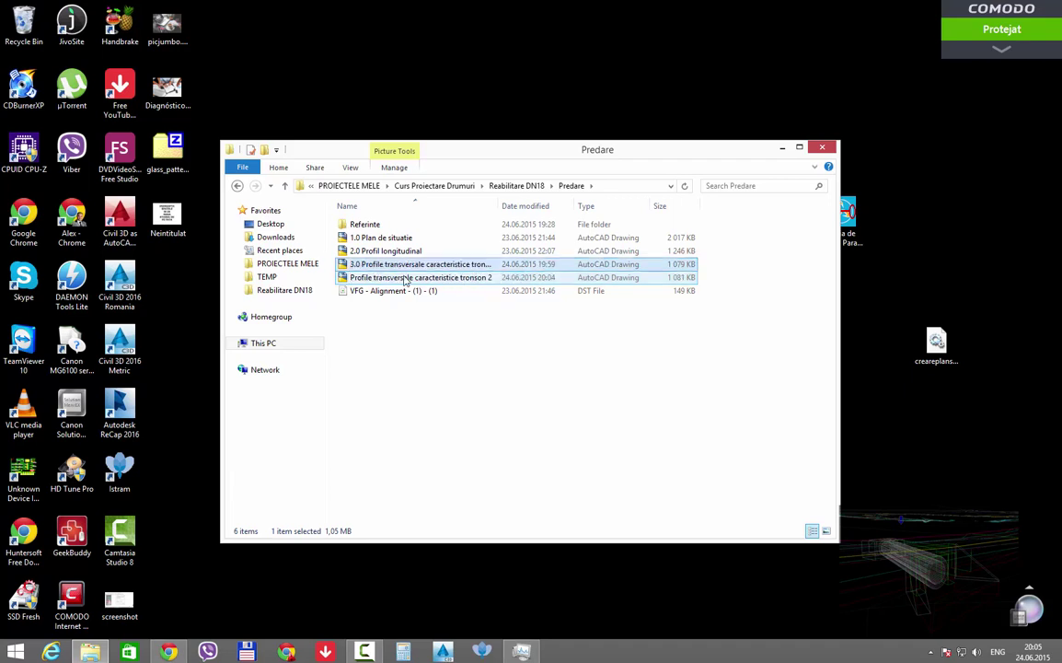
{"action": "left_click", "coordinate": [352, 279]}
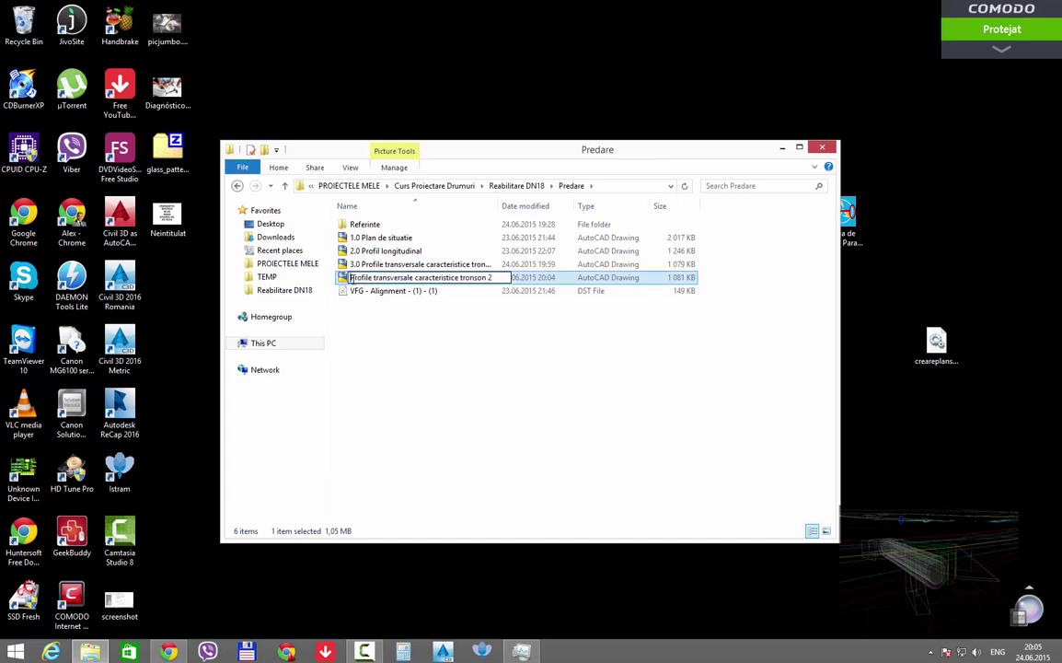
{"action": "type", "text": "3.1"}
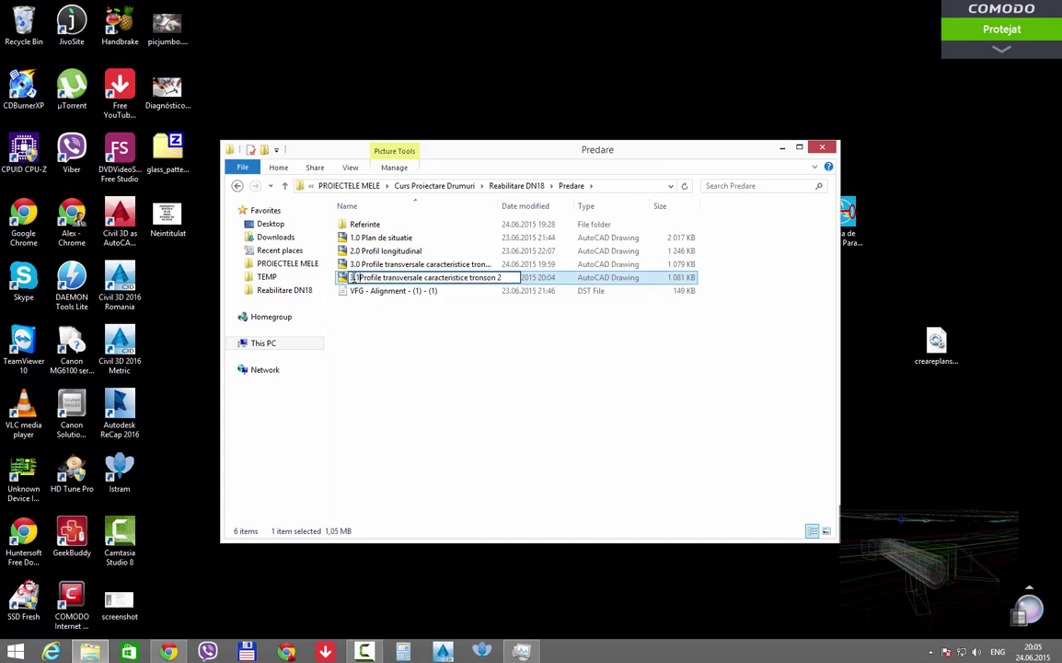
{"action": "key", "text": "Return"}
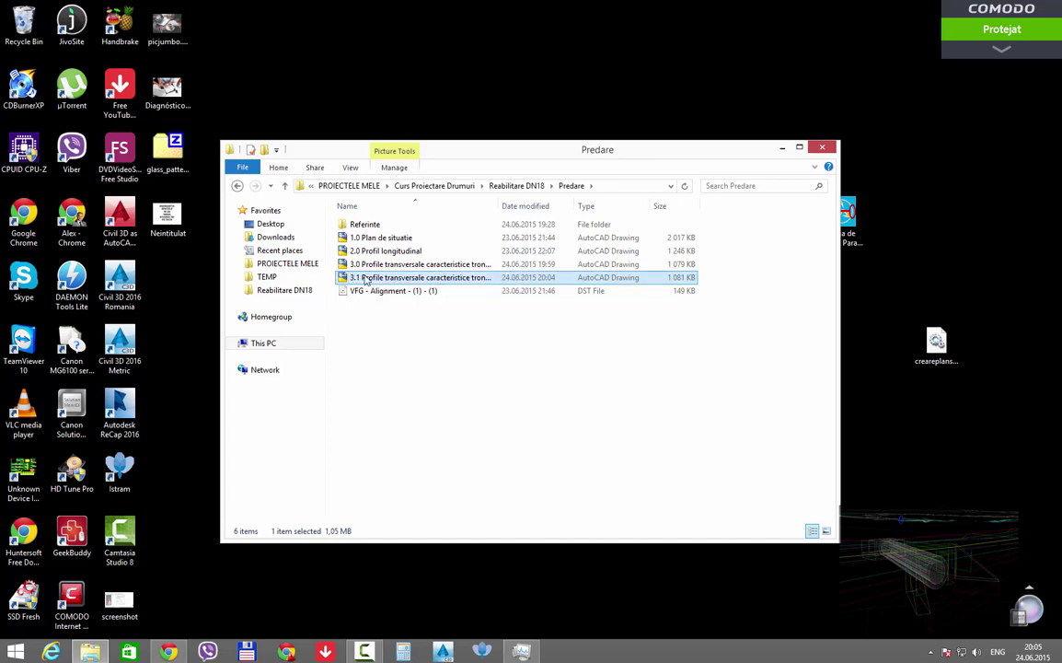
{"action": "left_click_drag", "start_coordinate": [498, 205], "coordinate": [550, 205]}
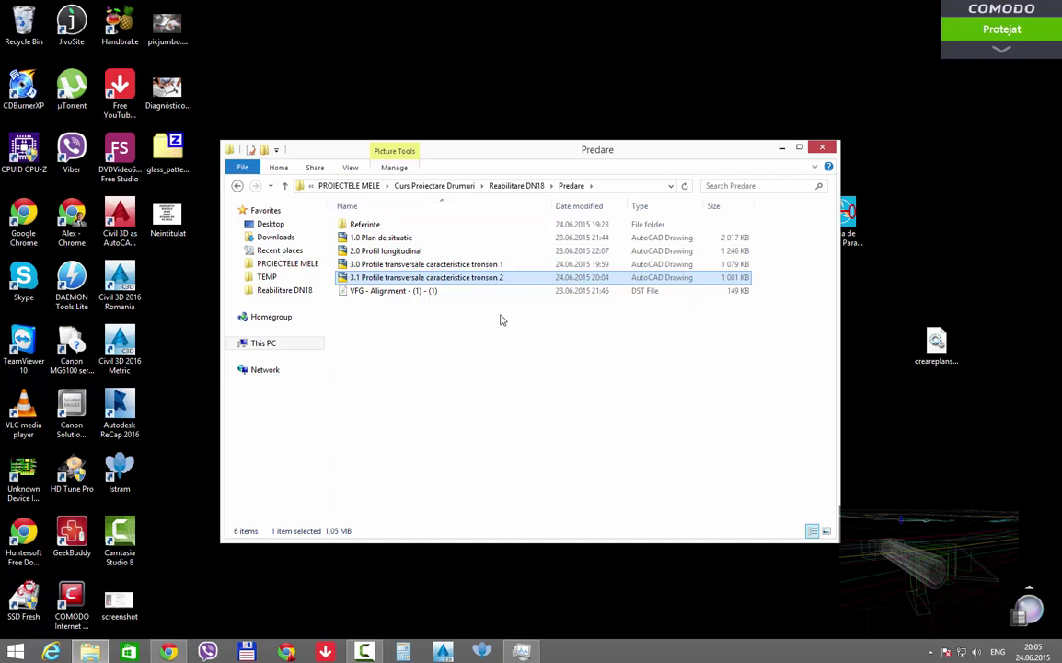
{"action": "double_click", "coordinate": [497, 278]}
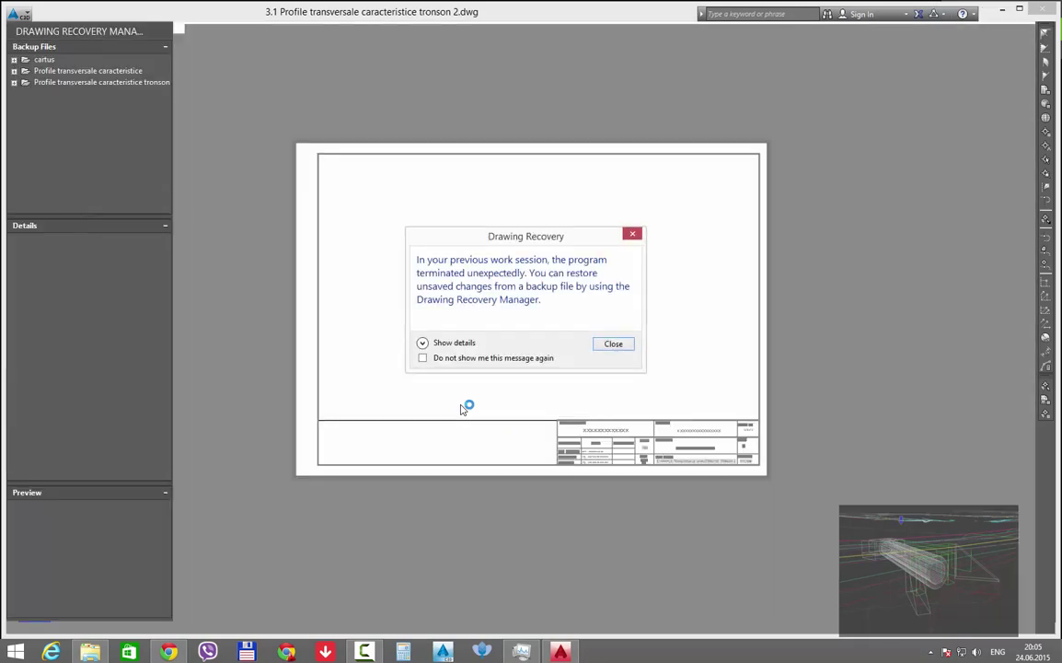
Step: Dismiss the recovery notice, close the Drawing Recovery Manager palette, and centre the PTC 509 sheet
{"action": "left_click", "coordinate": [622, 346]}
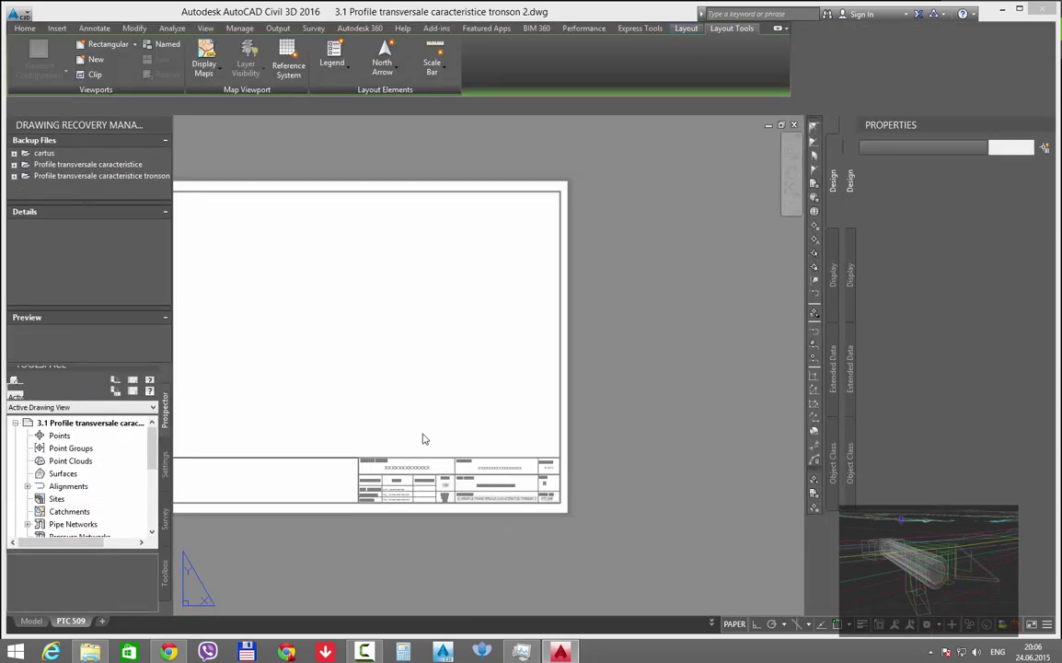
{"action": "left_click", "coordinate": [334, 375]}
{"action": "left_click", "coordinate": [342, 375]}
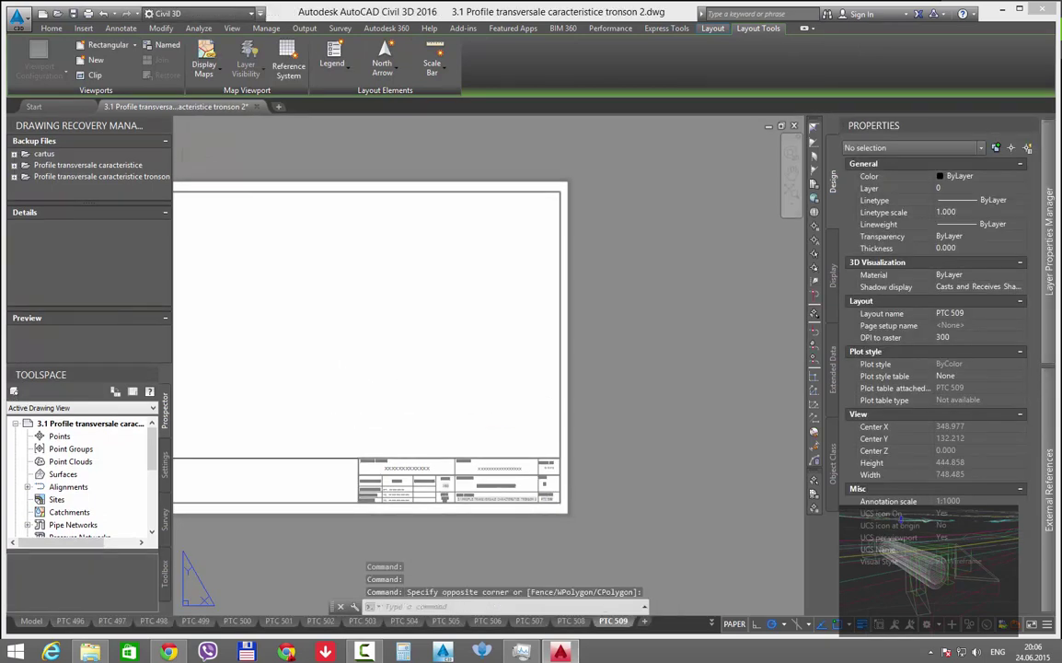
{"action": "left_click", "coordinate": [164, 125]}
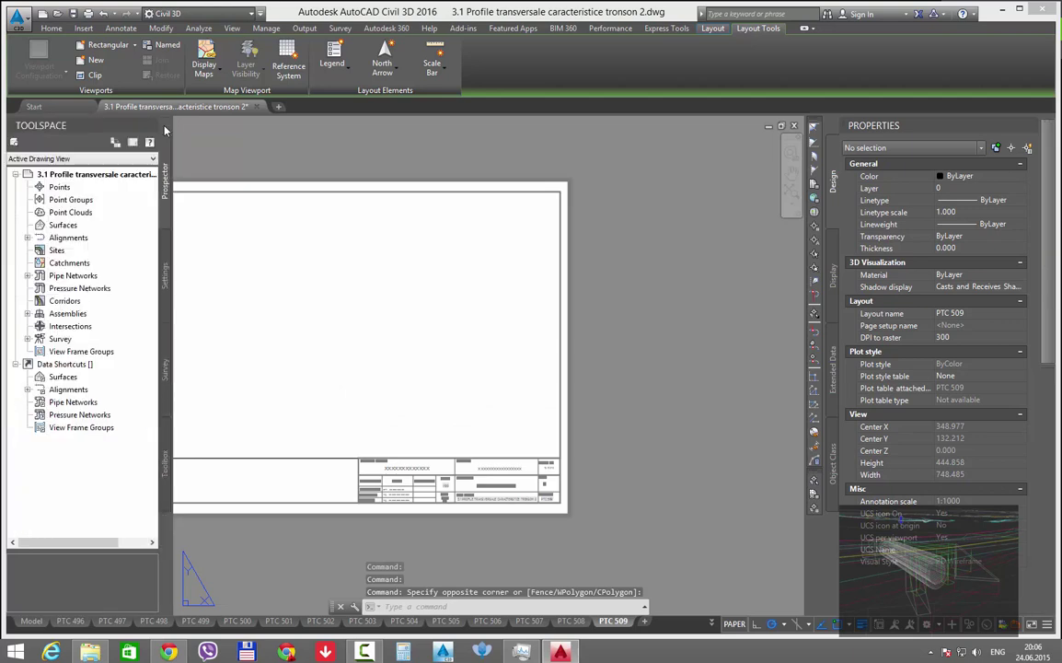
{"action": "scroll", "coordinate": [445, 399], "scroll_direction": "down", "scroll_amount": 2}
{"action": "middle_click_drag", "start_coordinate": [446, 399], "coordinate": [538, 402]}
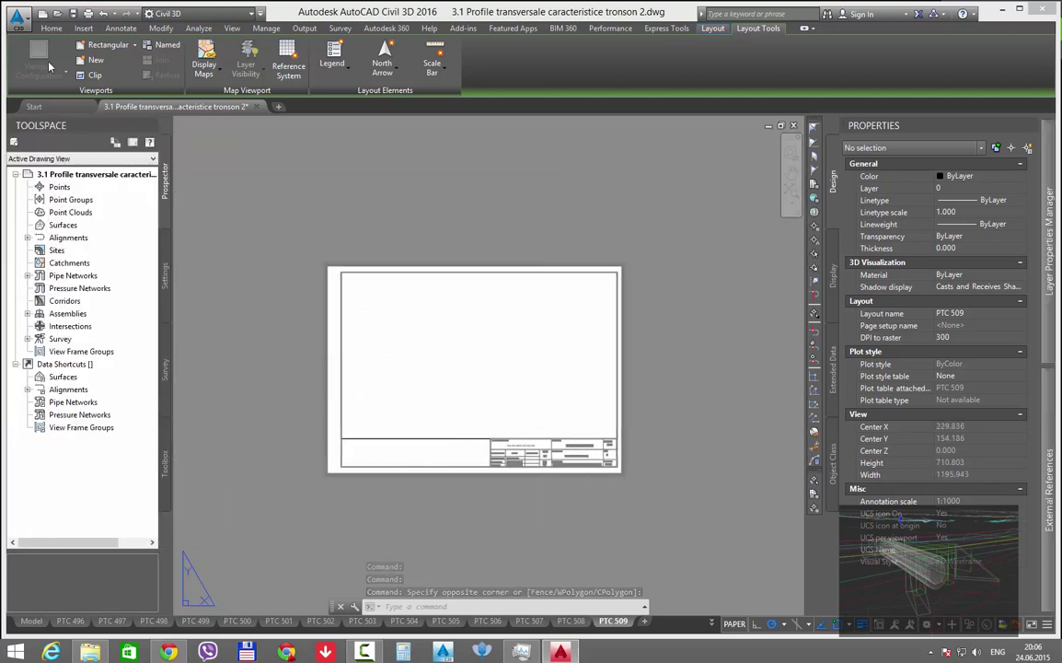
{"action": "left_click", "coordinate": [17, 19]}
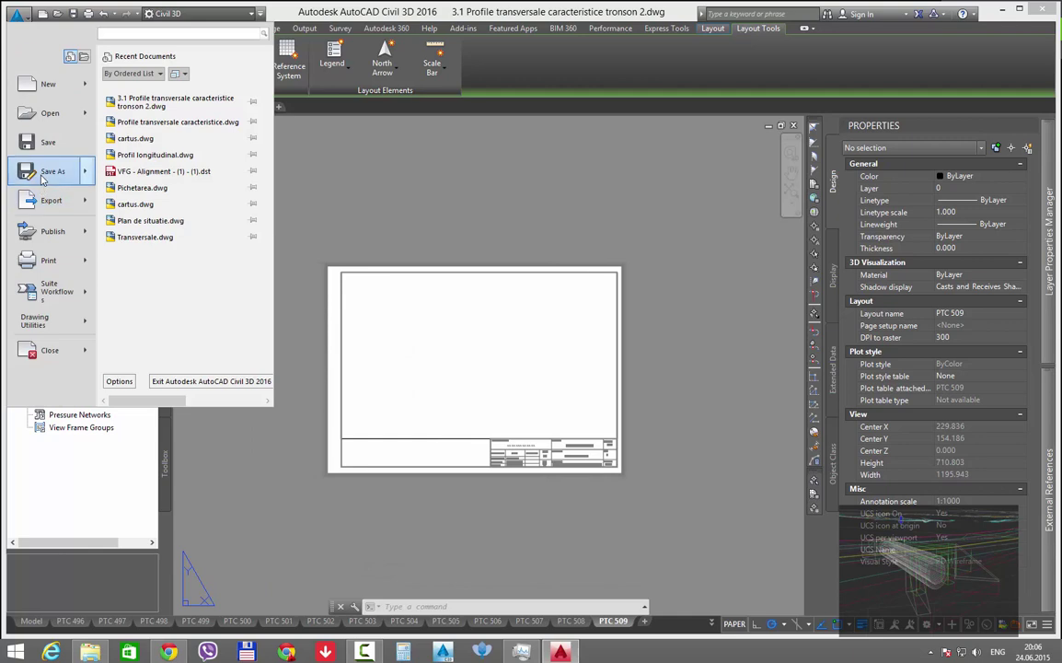
Step: Save the drawing as '3.2 Profile transversale caracteristice.dwg' in the Predare folder
{"action": "left_click", "coordinate": [16, 19]}
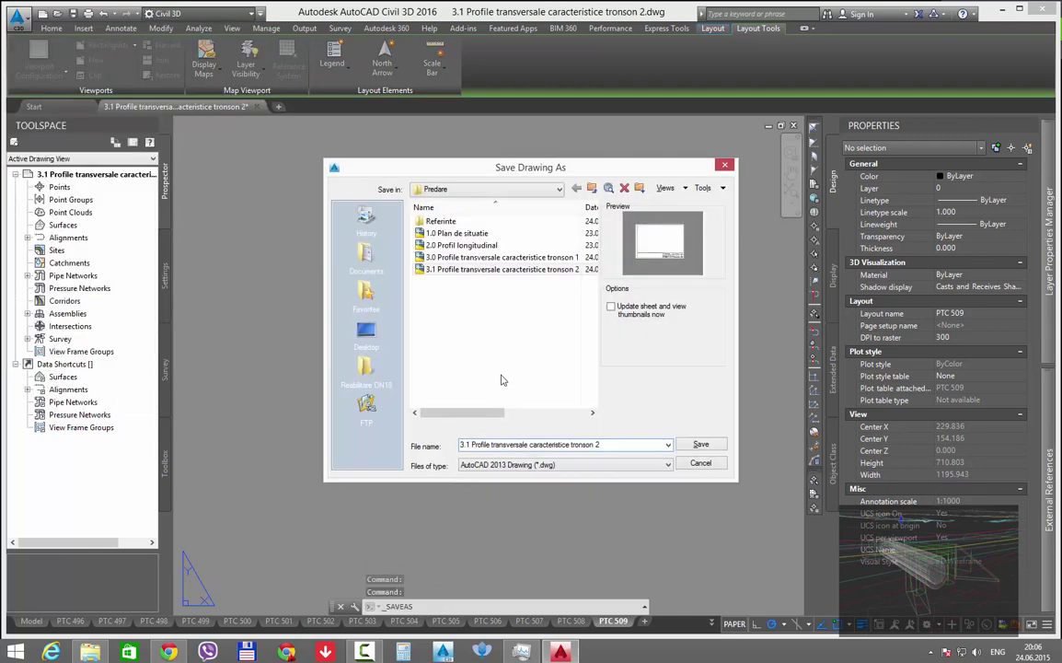
{"action": "double_click", "coordinate": [467, 445]}
{"action": "type", "text": "2"}
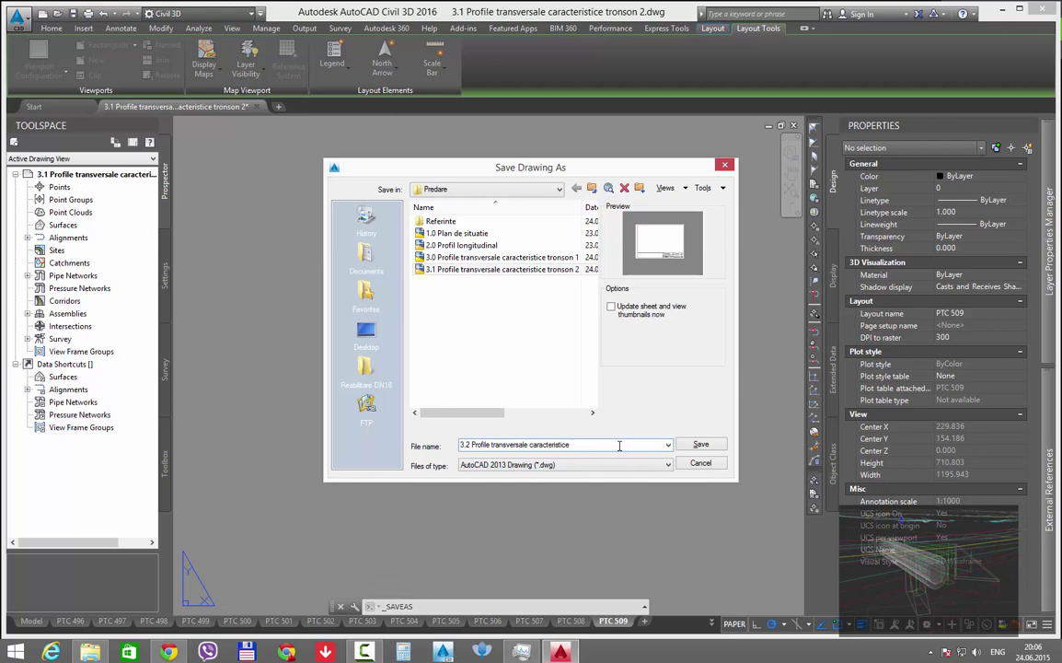
{"action": "left_click", "coordinate": [701, 445]}
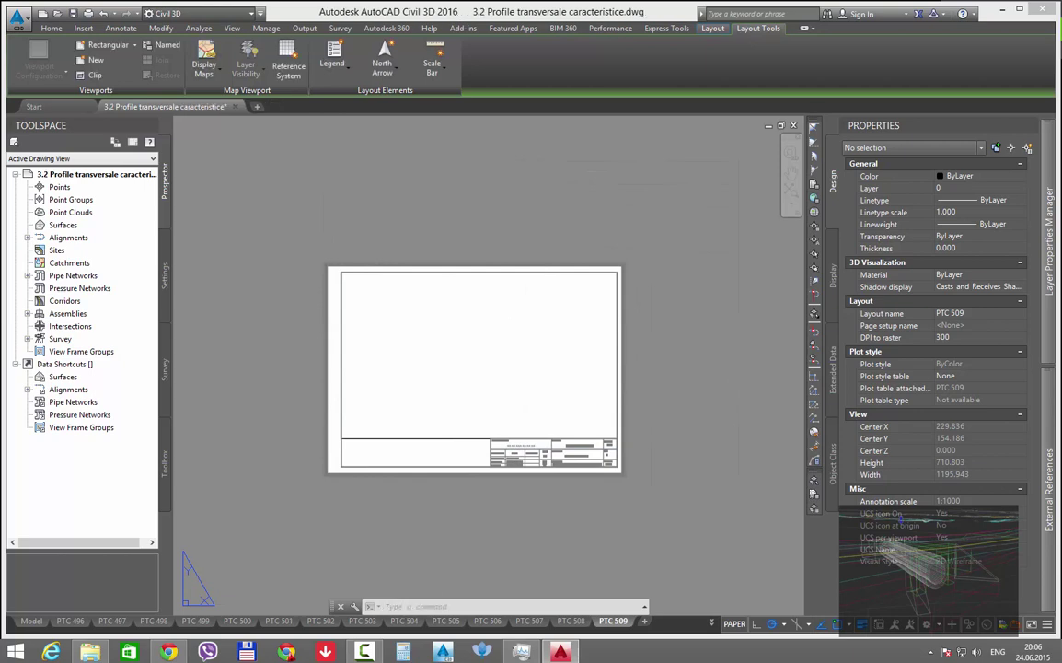
Step: Delete layouts PTC 496–508, keeping only PTC 509, and start NETLOAD
{"action": "right_click", "coordinate": [613, 620]}
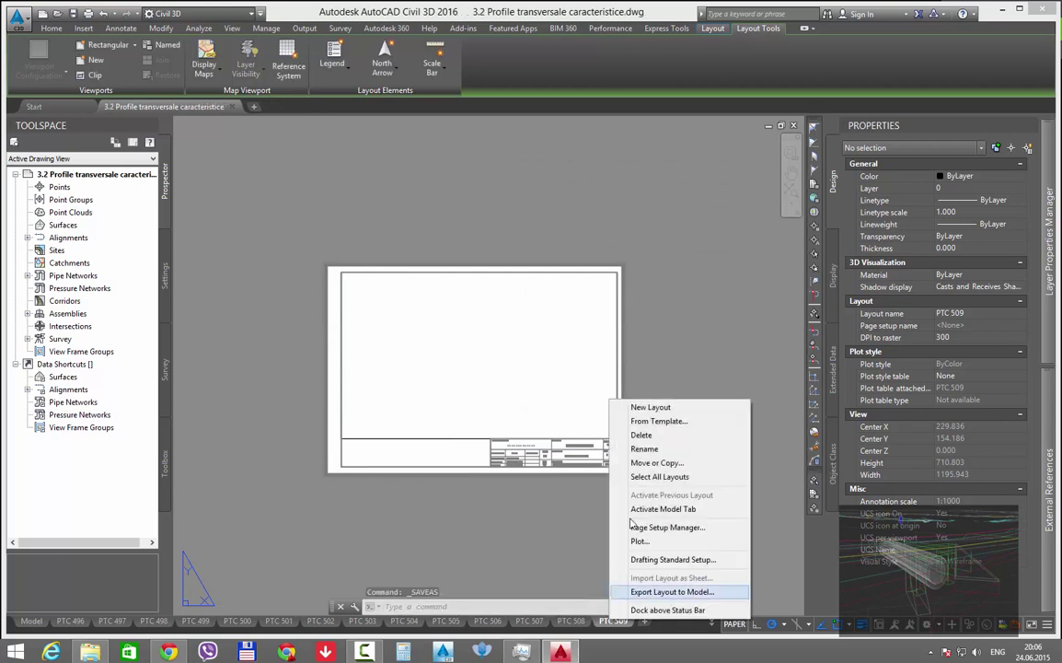
{"action": "left_click", "coordinate": [662, 477]}
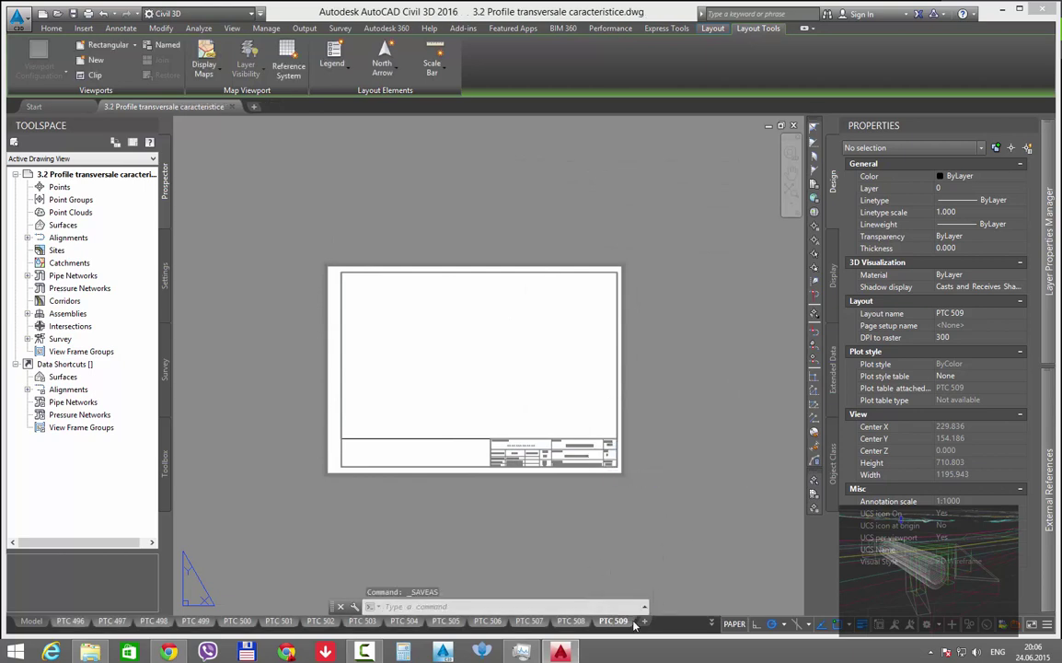
{"action": "right_click", "coordinate": [570, 620]}
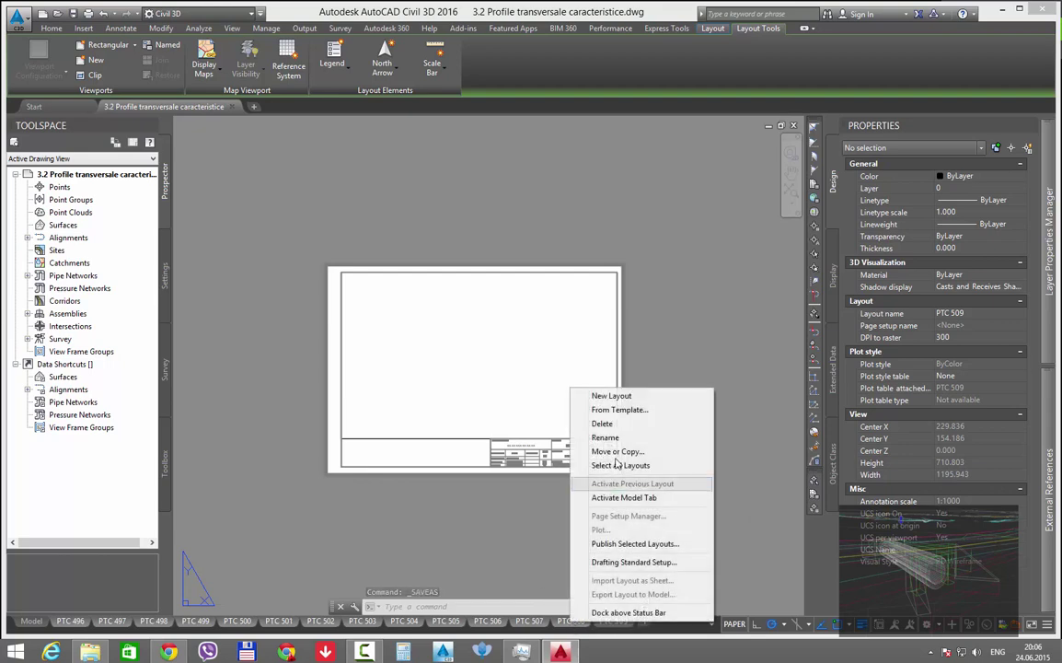
{"action": "left_click", "coordinate": [601, 422]}
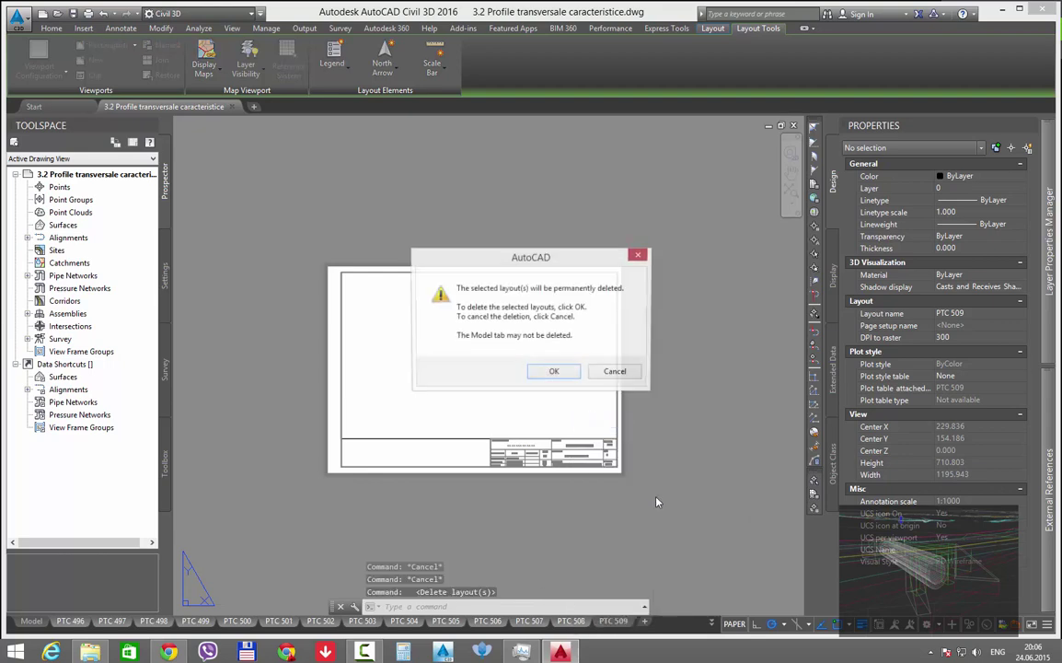
{"action": "left_click", "coordinate": [555, 374]}
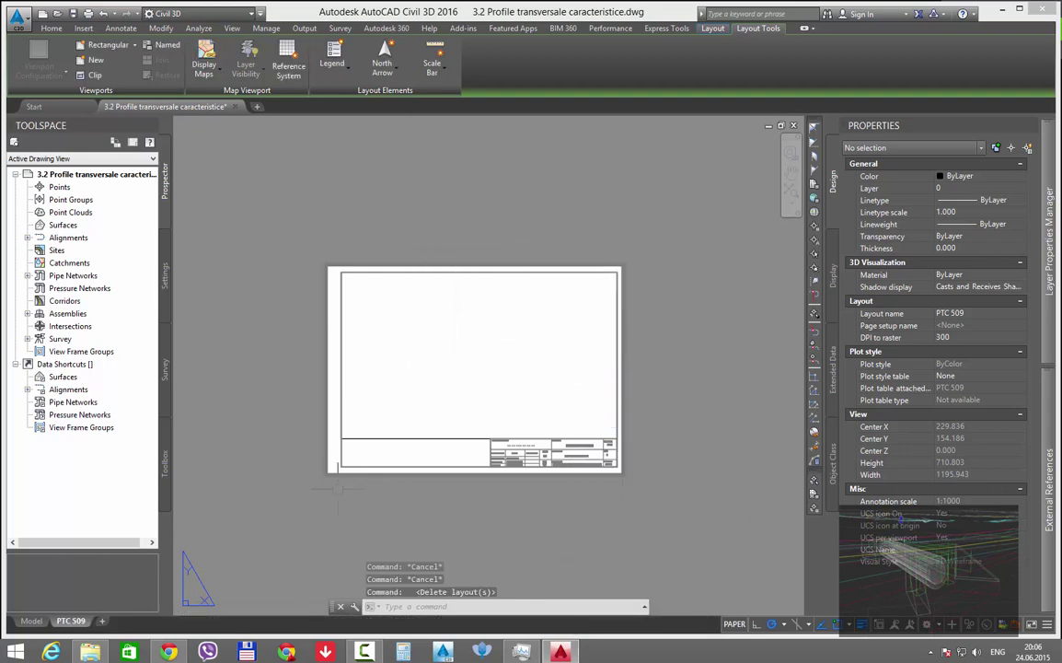
{"action": "type", "text": "ne"}
{"action": "type", "text": "tload"}
{"action": "key", "text": "Return"}
Step: Load creareplanse.dll and run PLANSE from sheet 509 with 255 sheets, 462 apart
{"action": "double_click", "coordinate": [450, 281]}
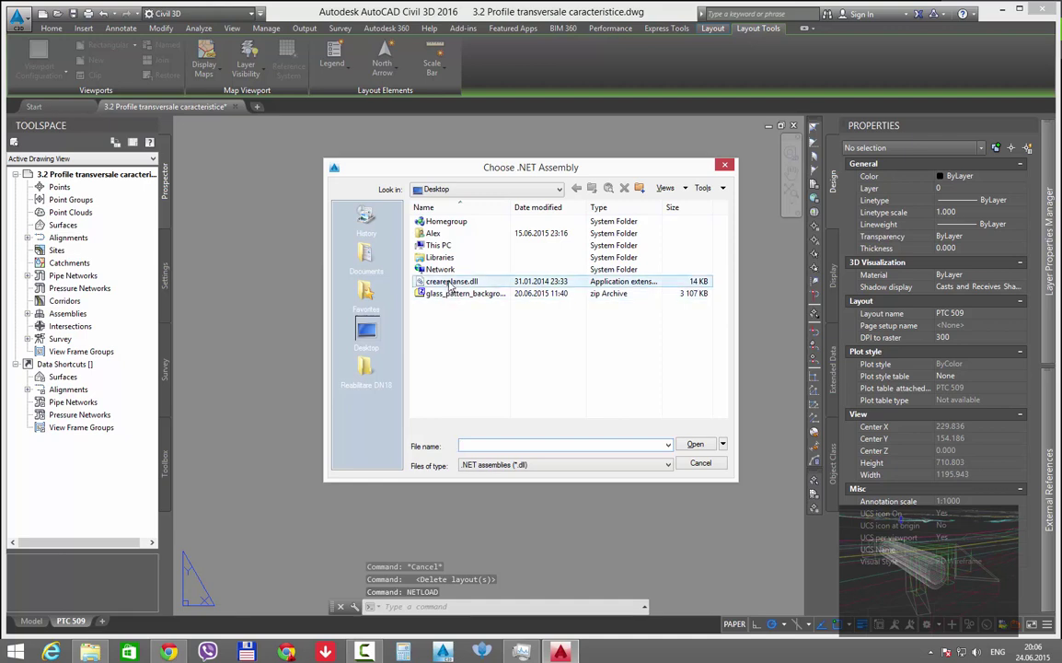
{"action": "left_click", "coordinate": [534, 386]}
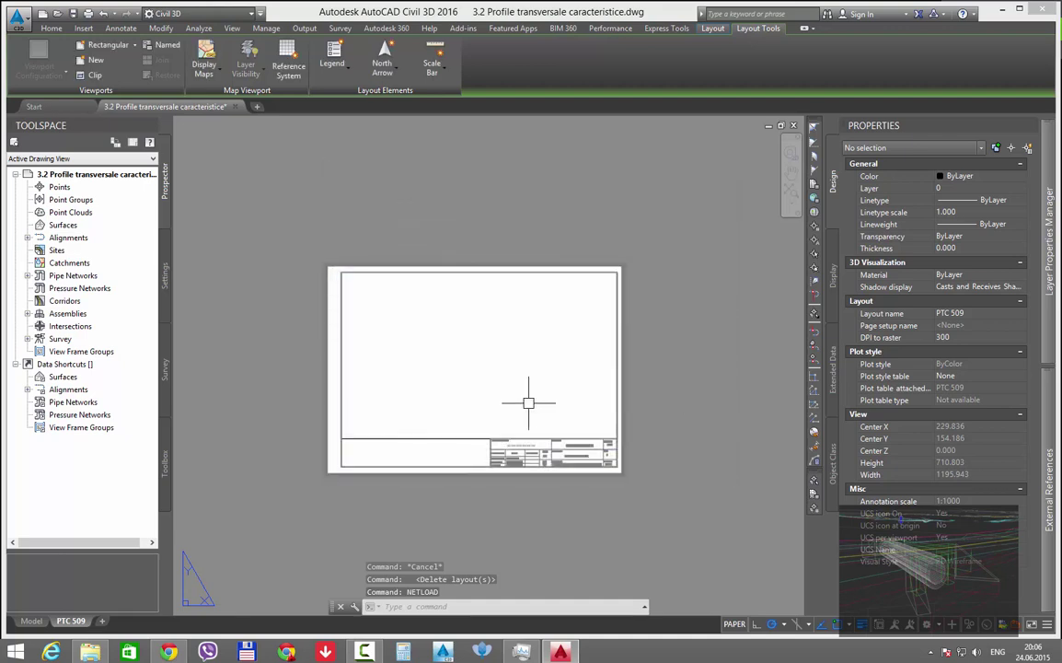
{"action": "type", "text": "pla"}
{"action": "type", "text": "e"}
{"action": "key", "text": "Return"}
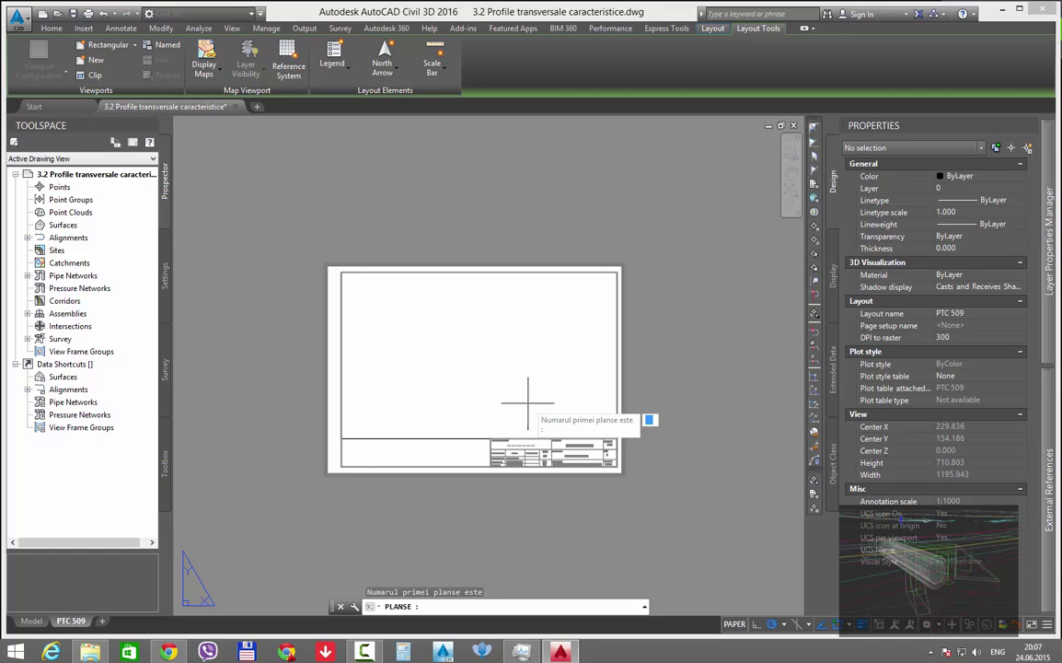
{"action": "type", "text": "509"}
{"action": "key", "text": "Return"}
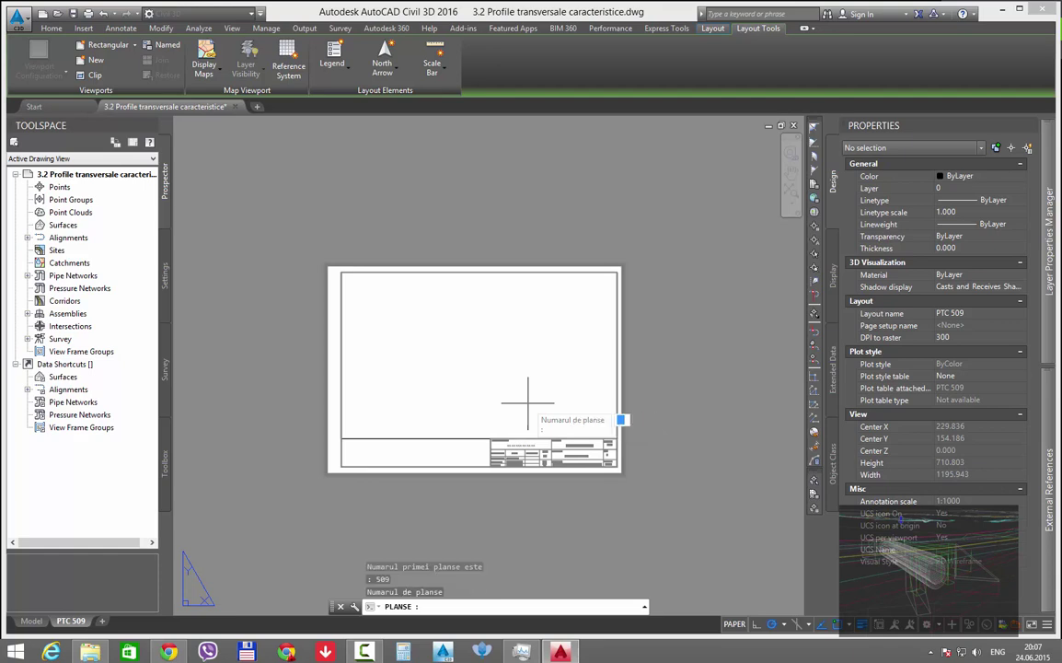
{"action": "type", "text": "255"}
{"action": "key", "text": "Return"}
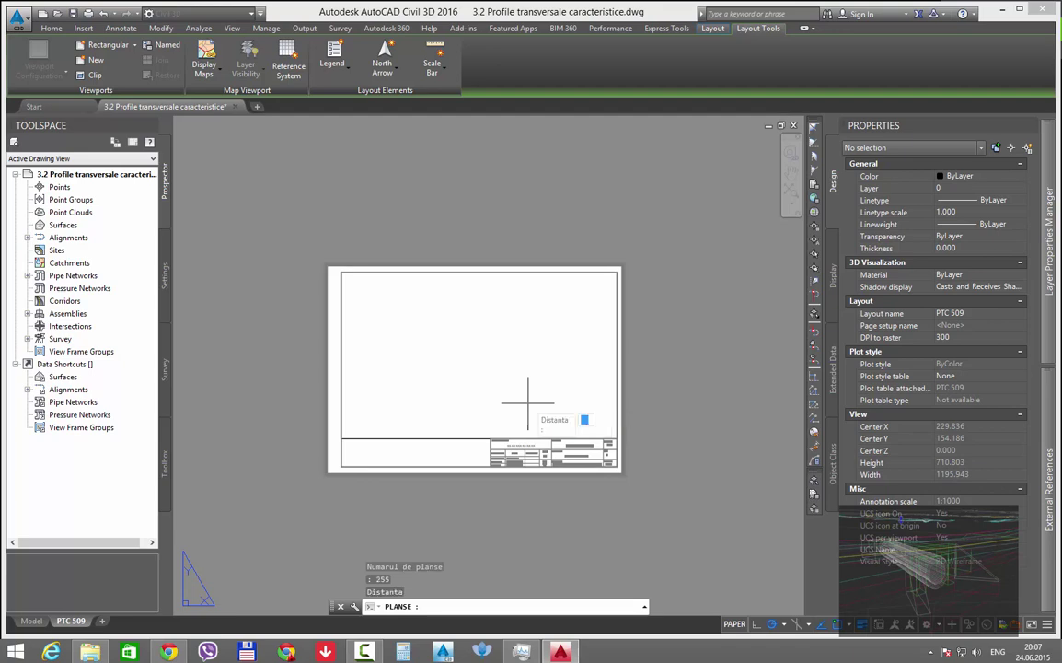
{"action": "type", "text": "462"}
{"action": "key", "text": "Return"}
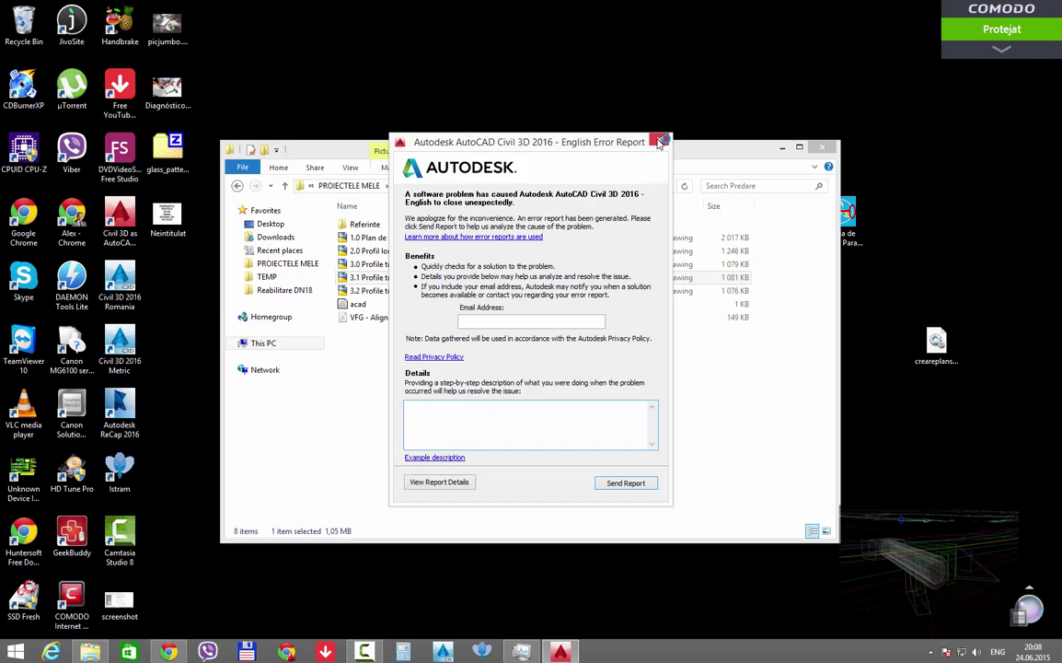
Step: Close the crash report and remove 'tronson 2' from the 3.1 drawing's file name
{"action": "left_click", "coordinate": [659, 139]}
{"action": "left_click", "coordinate": [627, 354]}
{"action": "left_click", "coordinate": [442, 277]}
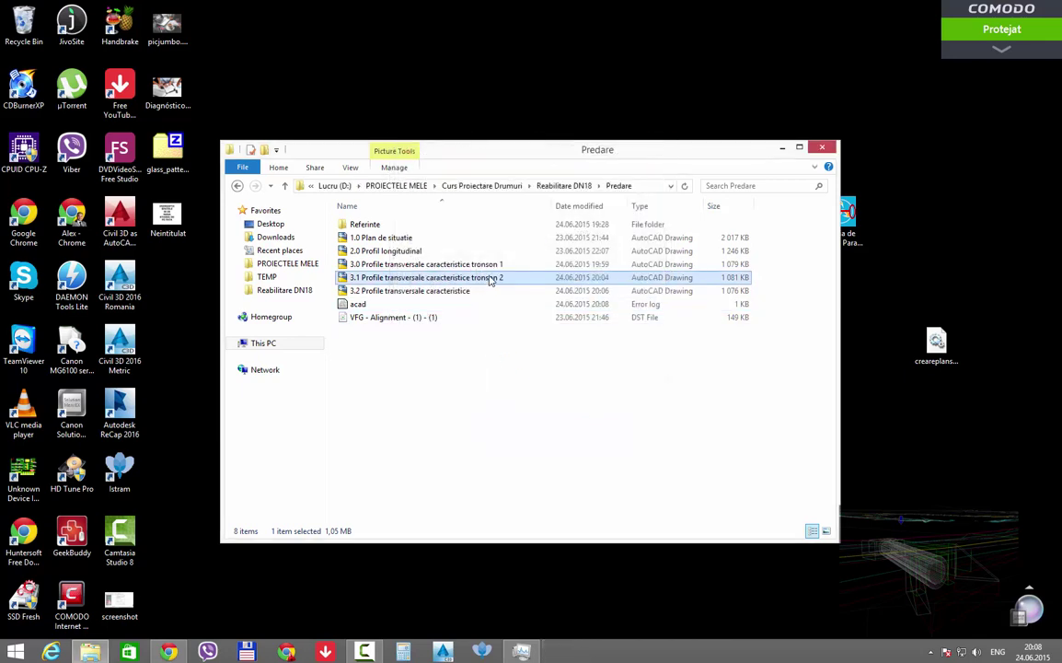
{"action": "left_click", "coordinate": [470, 277]}
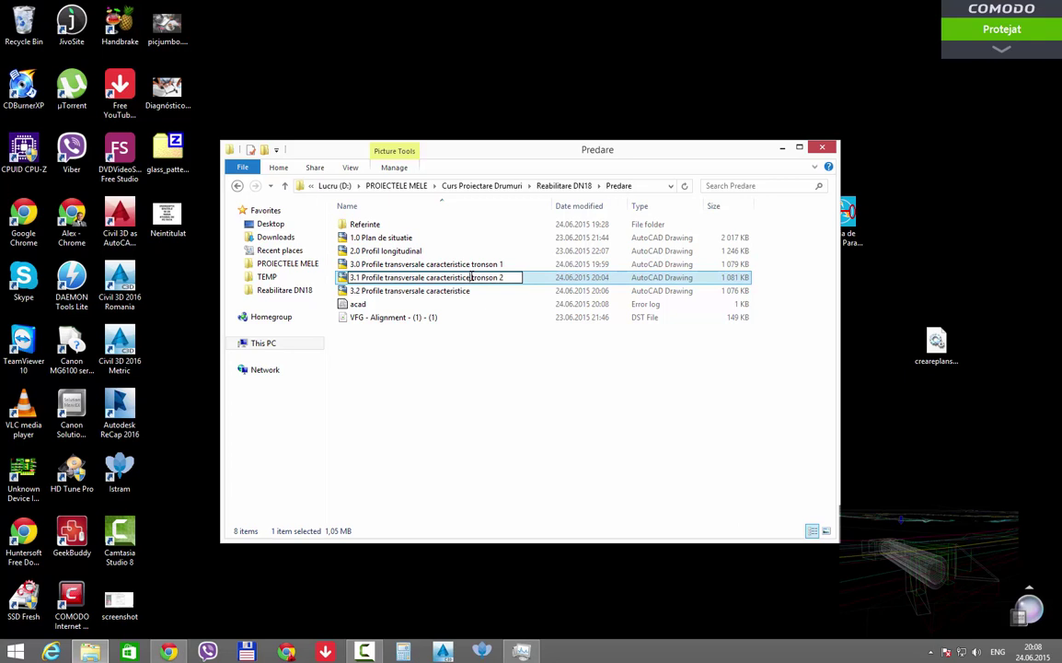
{"action": "key", "text": "Delete"}
{"action": "key", "text": "Delete"}
{"action": "key", "text": "Delete"}
{"action": "left_click", "coordinate": [483, 304]}
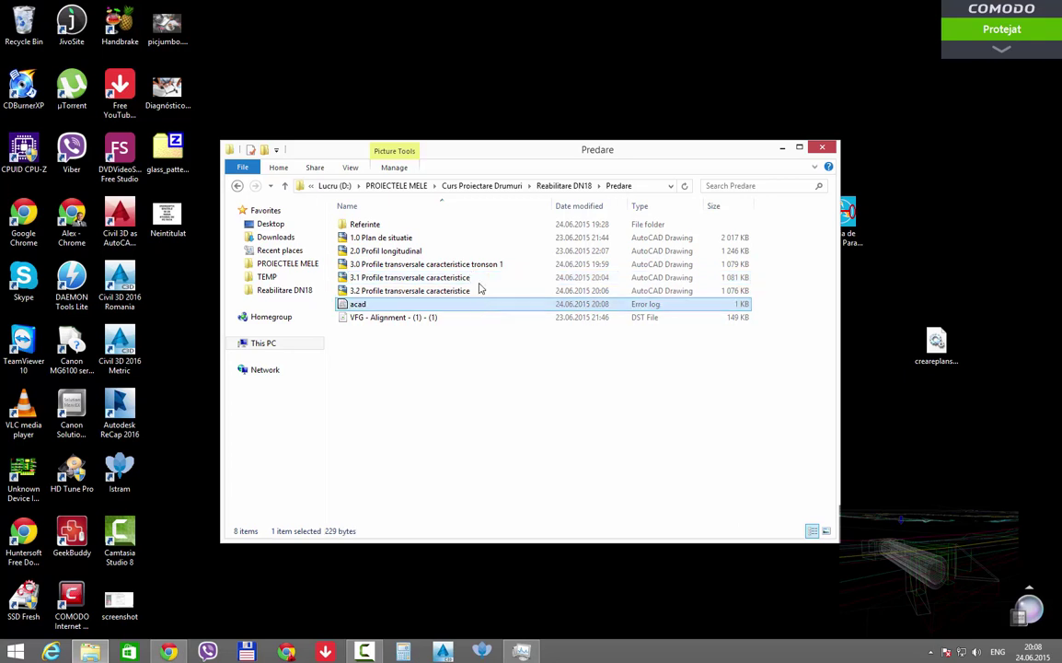
Step: Remove 'tronson 1' from the 3.0 drawing's file name, then open the 3.2 drawing
{"action": "left_click", "coordinate": [476, 265]}
{"action": "left_click", "coordinate": [475, 264]}
{"action": "left_click", "coordinate": [475, 264]}
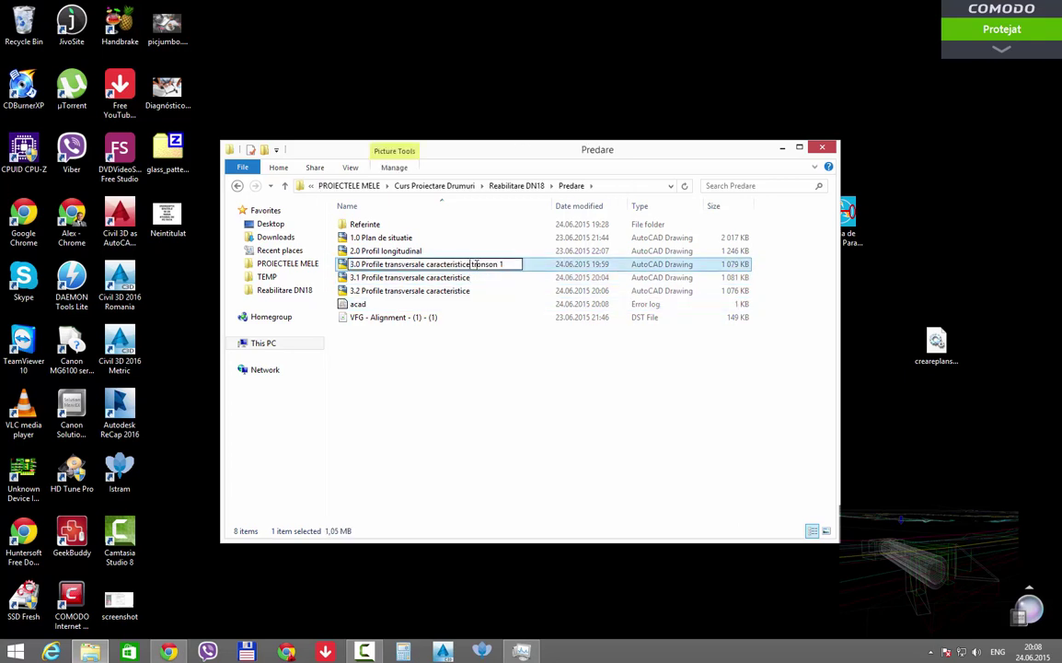
{"action": "key", "text": "Delete"}
{"action": "key", "text": "Delete"}
{"action": "key", "text": "Delete"}
{"action": "key", "text": "Return"}
{"action": "left_click", "coordinate": [483, 318]}
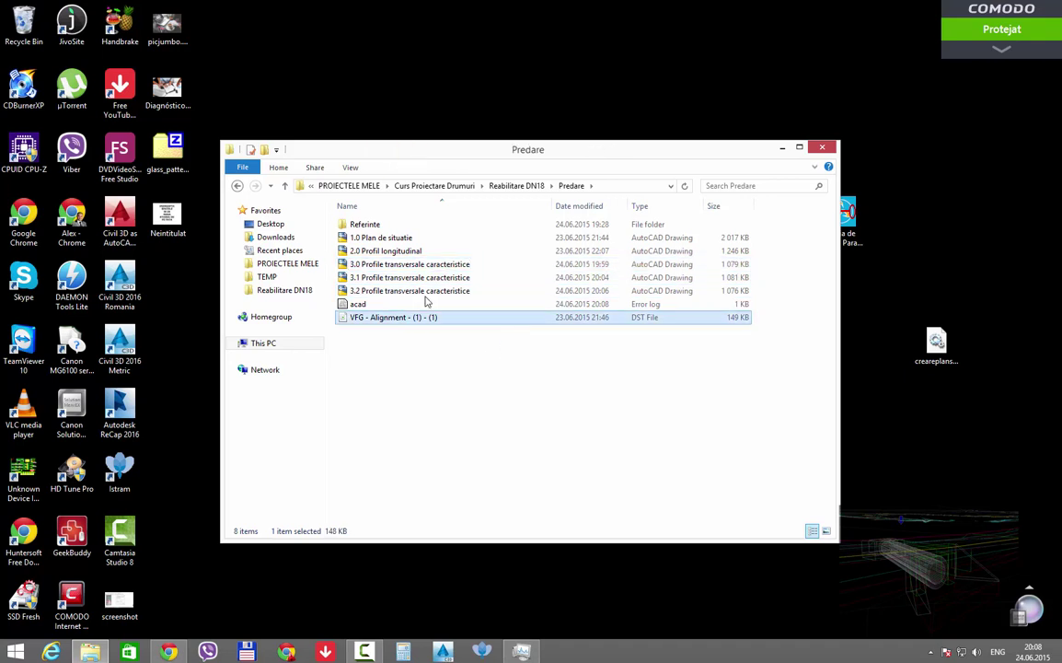
{"action": "double_click", "coordinate": [426, 291]}
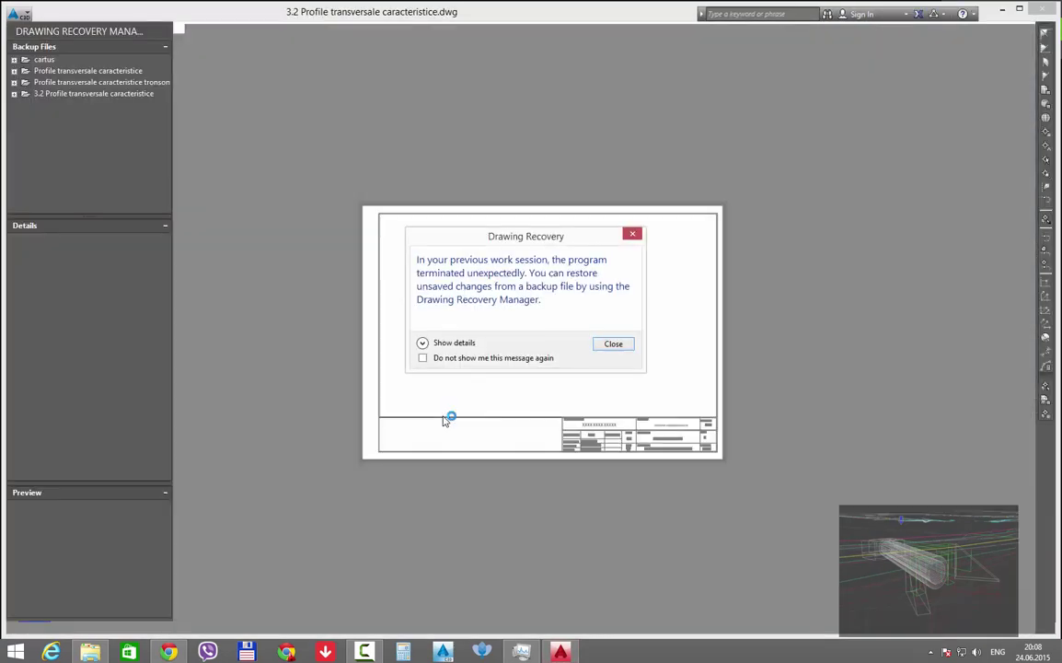
Step: Close the Drawing Recovery notice, deselect the cartus xref and return to the Predare folder
{"action": "left_click", "coordinate": [613, 344]}
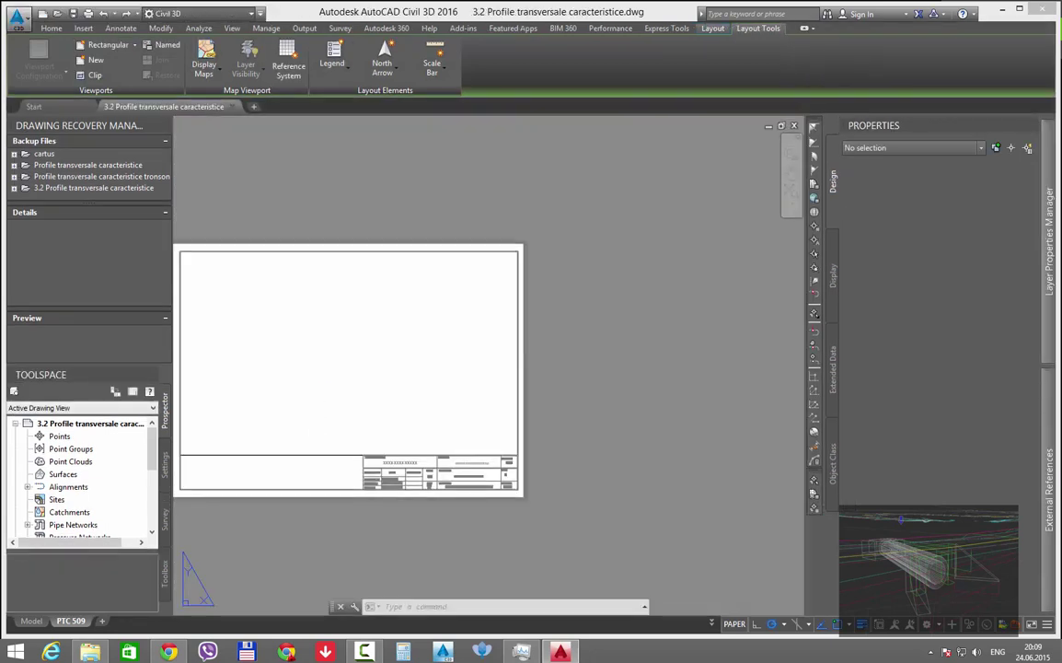
{"action": "left_click", "coordinate": [341, 453]}
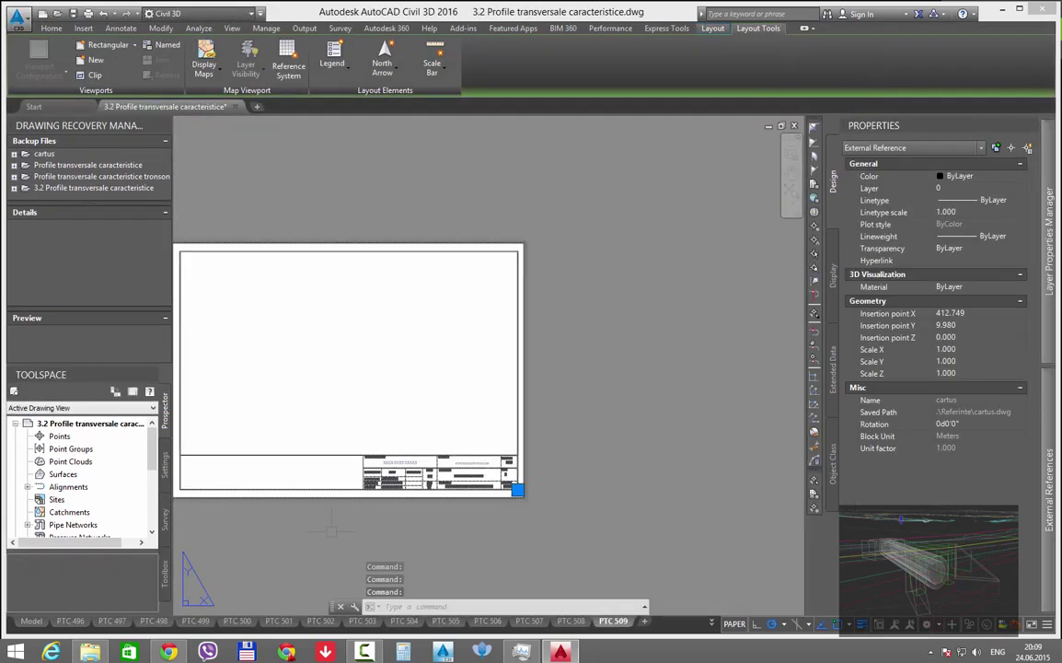
{"action": "middle_click_drag", "start_coordinate": [341, 436], "coordinate": [513, 450]}
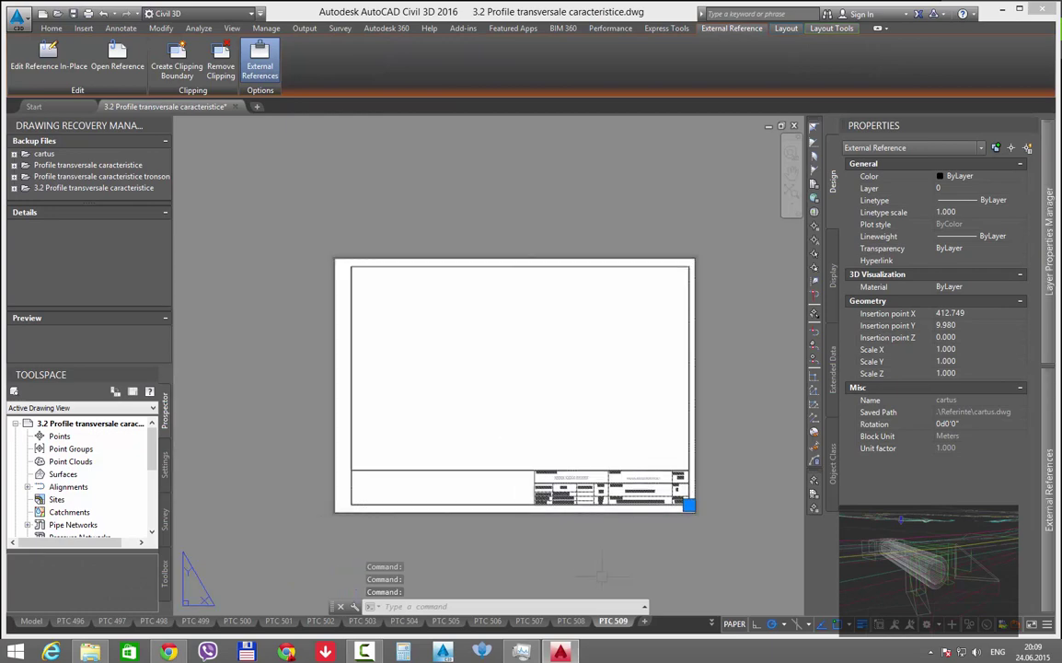
{"action": "key", "text": "Escape"}
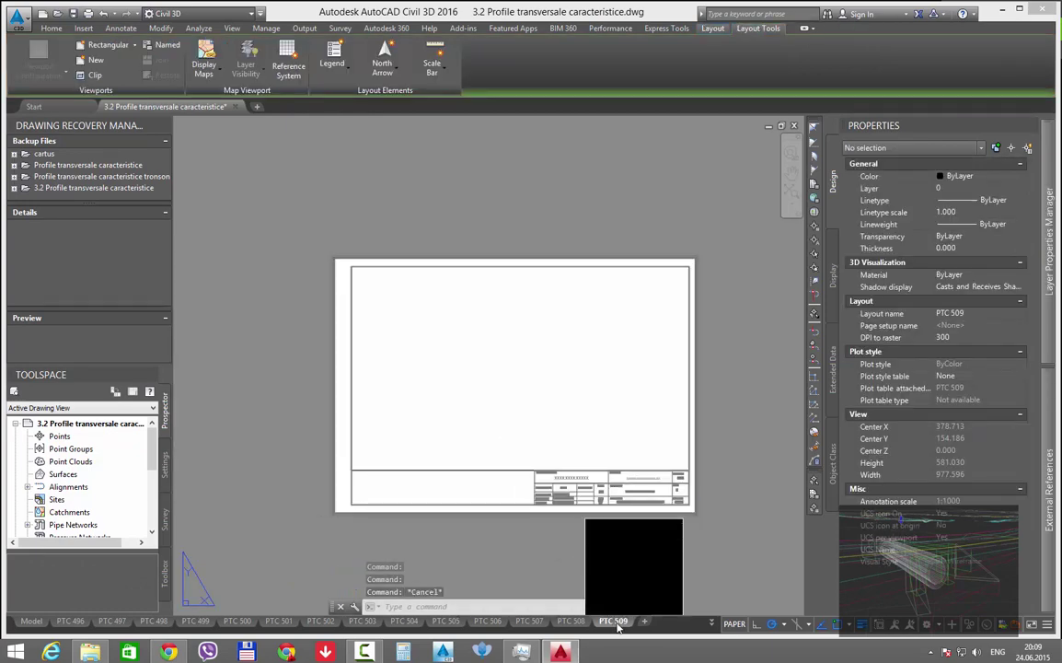
{"action": "mouse_move", "coordinate": [613, 620]}
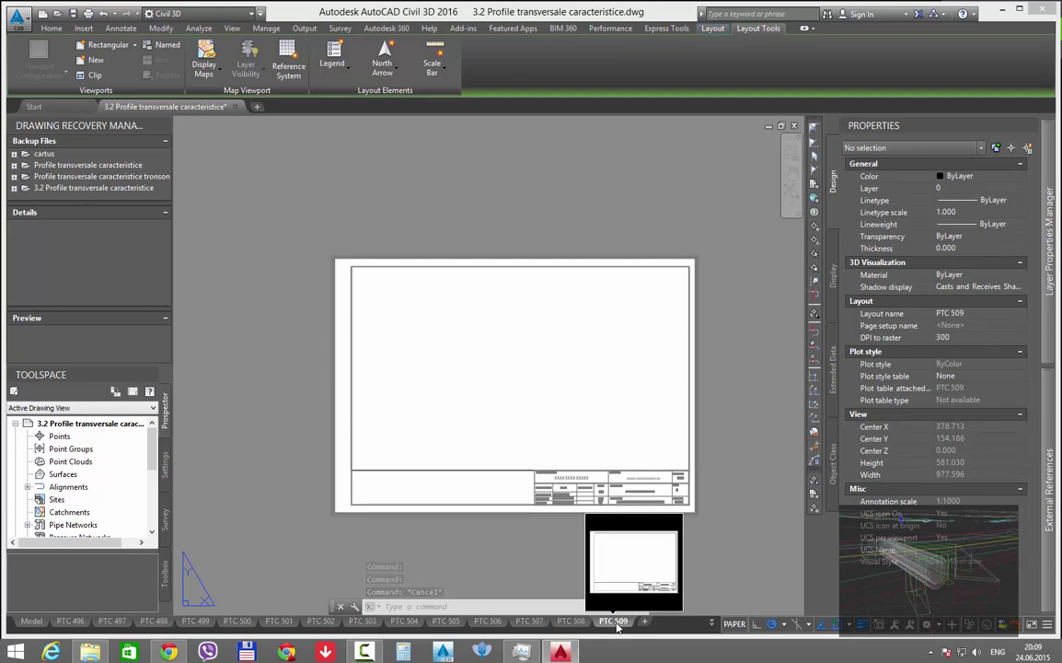
{"action": "left_click", "coordinate": [89, 651]}
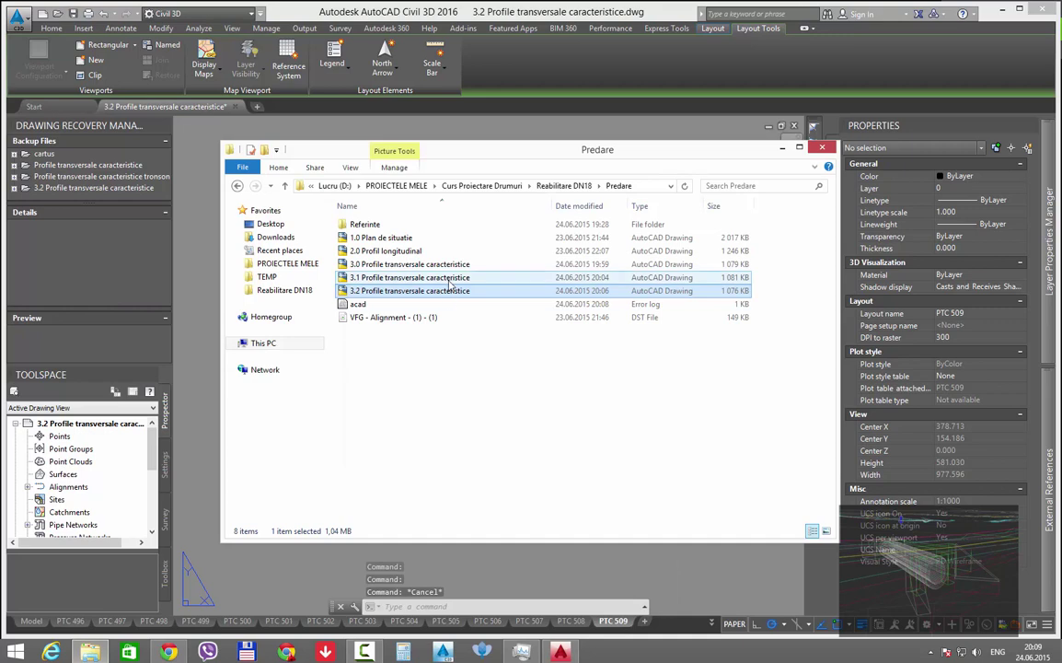
Step: Open and close the 3.1 drawing, then show the 3.2 drawing's External References
{"action": "double_click", "coordinate": [410, 277]}
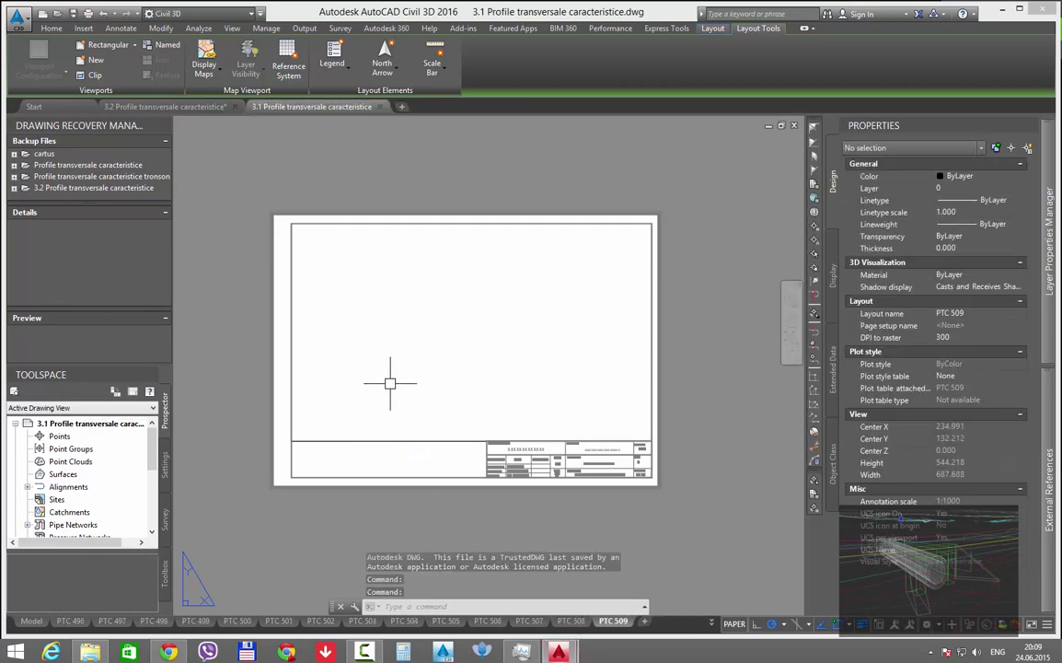
{"action": "left_click", "coordinate": [381, 107]}
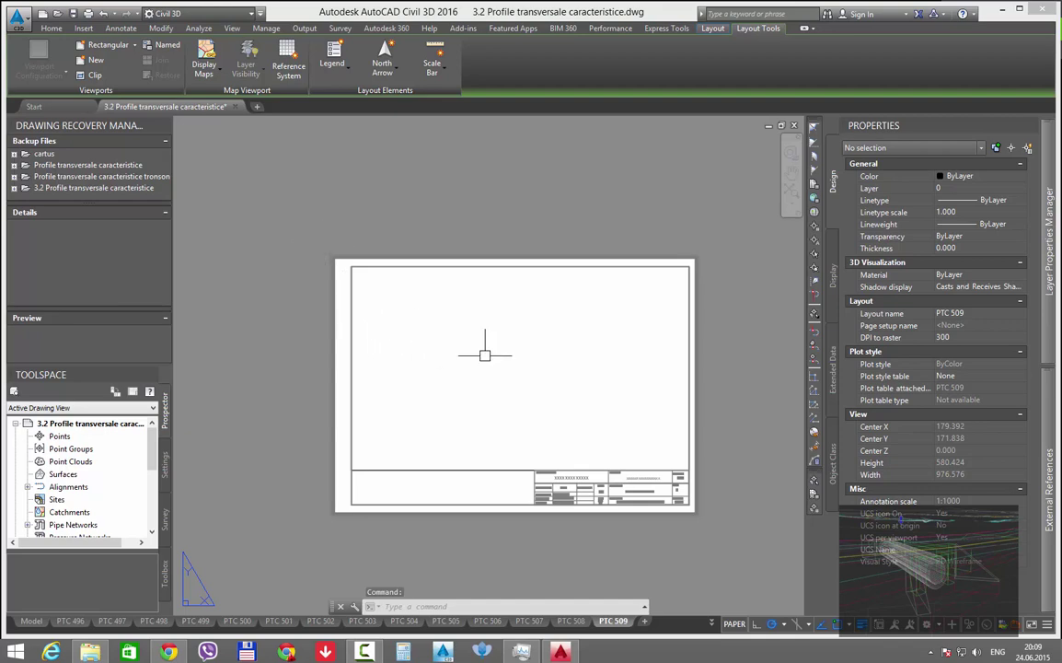
{"action": "left_click", "coordinate": [1049, 488]}
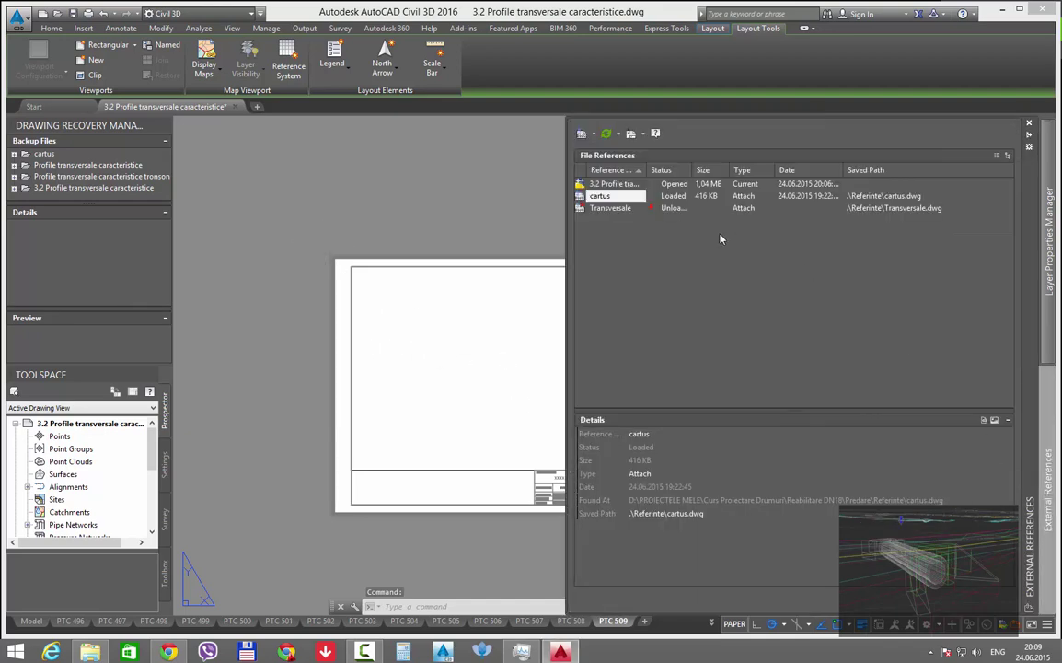
Step: Reload the Transversale xref from the External References palette
{"action": "left_click", "coordinate": [615, 210]}
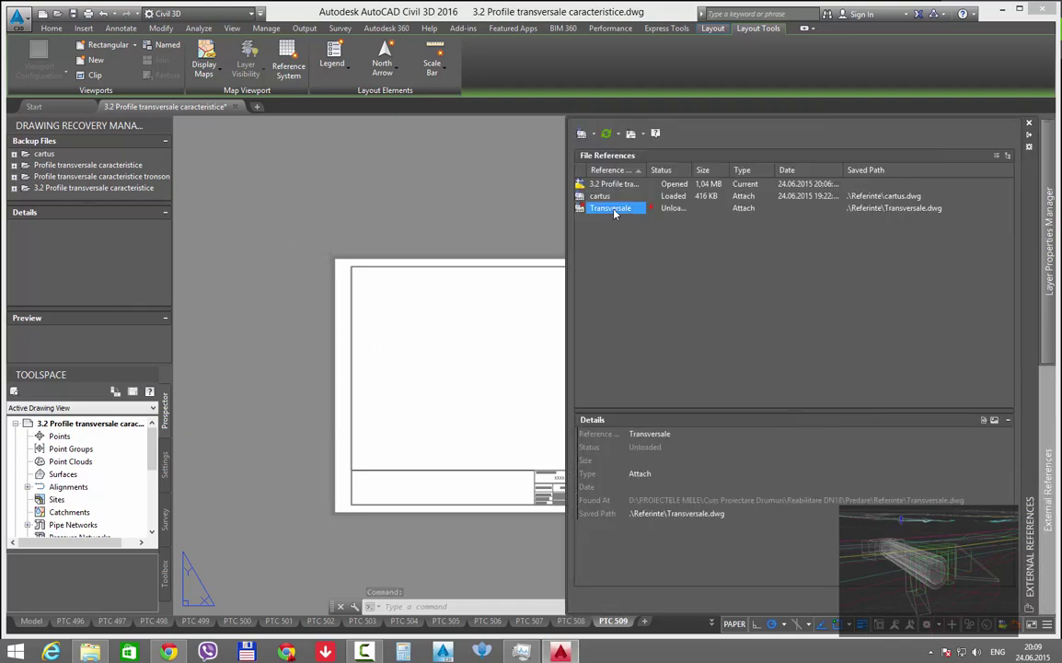
{"action": "right_click", "coordinate": [618, 209]}
{"action": "left_click", "coordinate": [646, 263]}
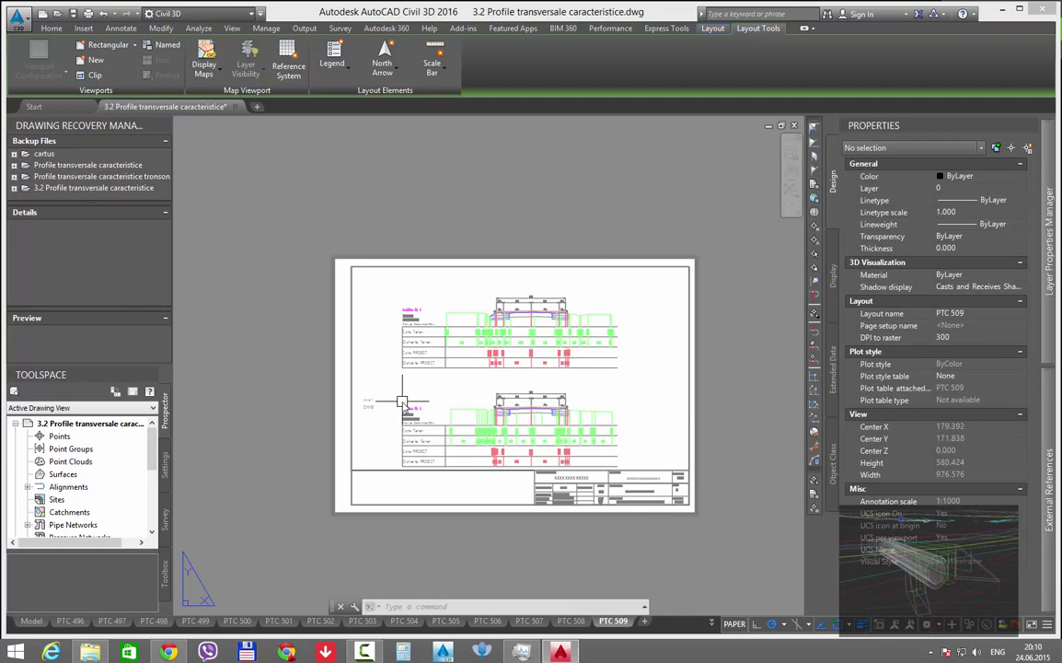
Step: Enter model space in the PTC 509 viewport and zoom out over the cross-section row
{"action": "scroll", "coordinate": [402, 402], "scroll_direction": "up", "scroll_amount": 3}
{"action": "scroll", "coordinate": [403, 405], "scroll_direction": "up", "scroll_amount": 3}
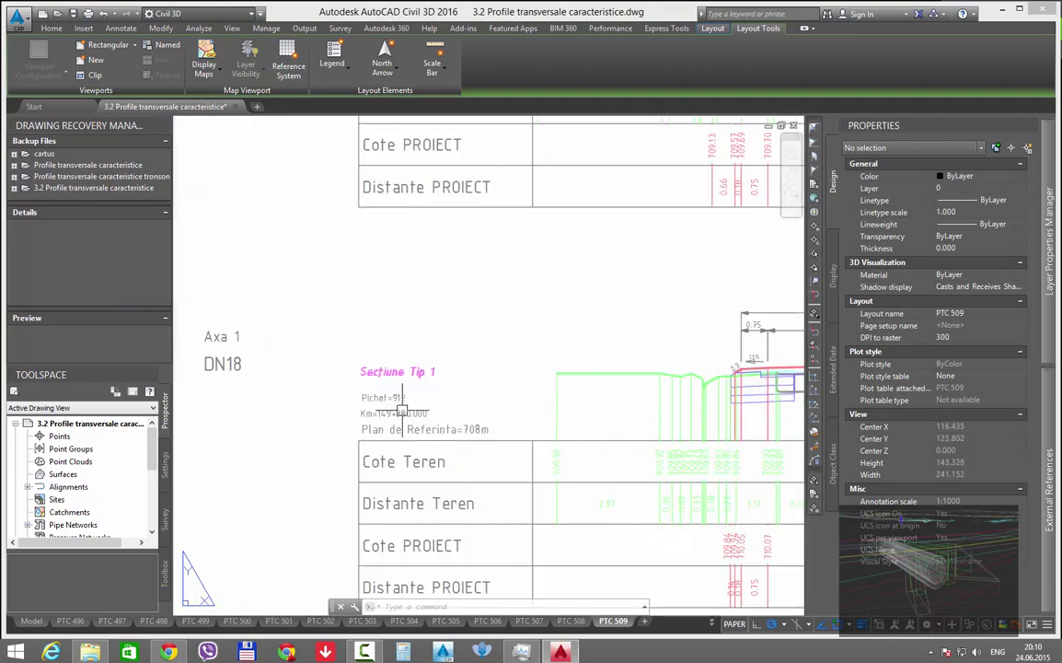
{"action": "scroll", "coordinate": [405, 410], "scroll_direction": "down", "scroll_amount": 3}
{"action": "scroll", "coordinate": [405, 410], "scroll_direction": "down", "scroll_amount": 3}
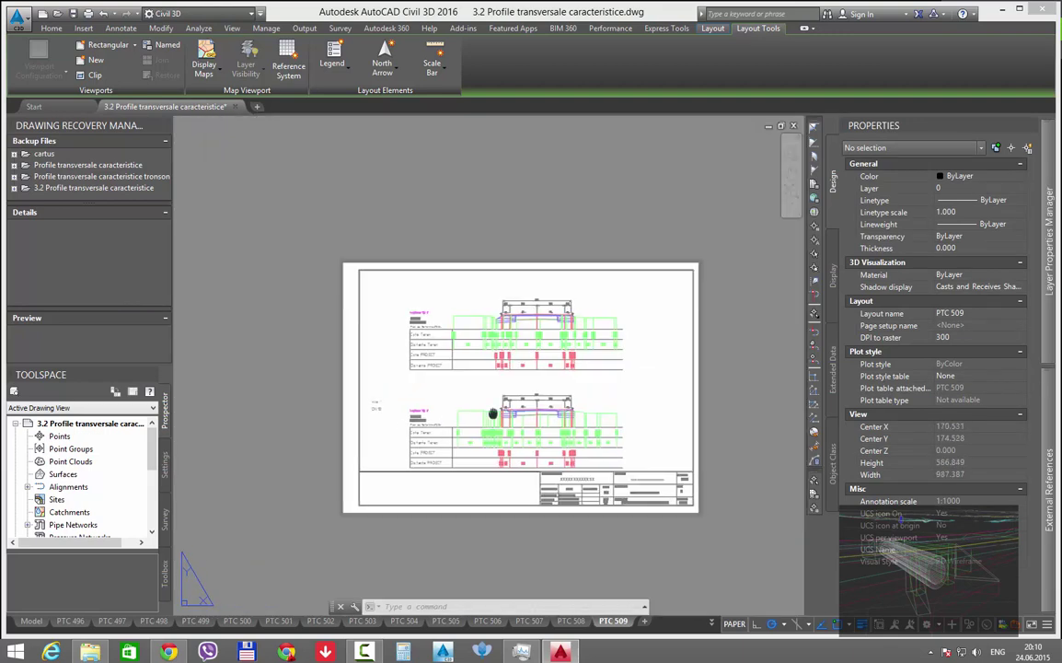
{"action": "middle_click_drag", "start_coordinate": [492, 414], "coordinate": [471, 412]}
{"action": "double_click", "coordinate": [427, 372]}
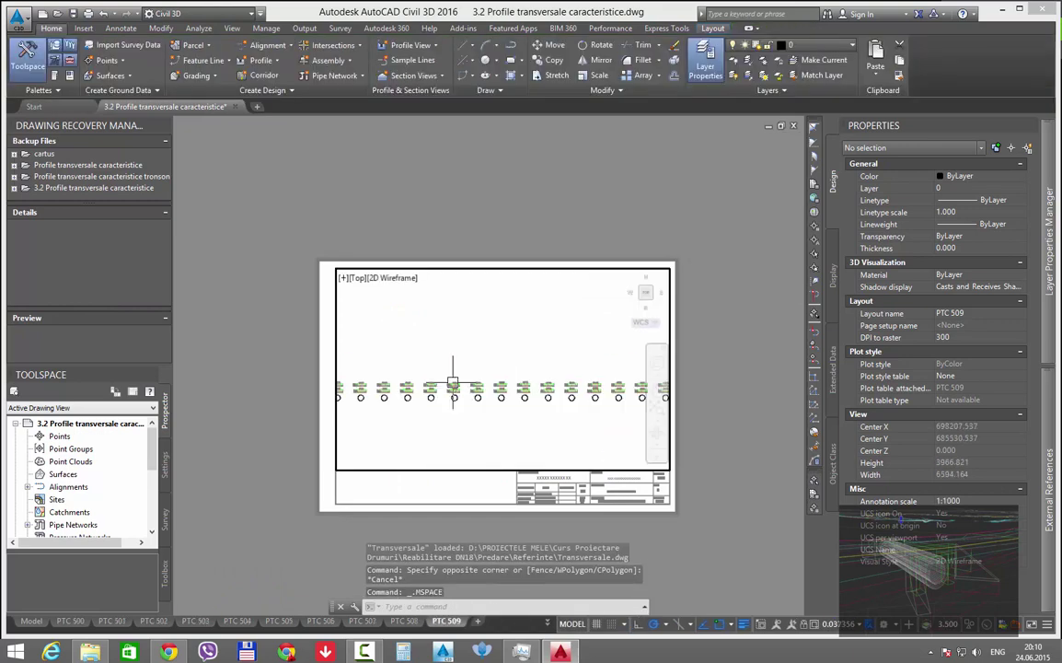
{"action": "scroll", "coordinate": [451, 381], "scroll_direction": "down", "scroll_amount": 3}
{"action": "scroll", "coordinate": [452, 381], "scroll_direction": "down", "scroll_amount": 4}
{"action": "scroll", "coordinate": [452, 381], "scroll_direction": "down", "scroll_amount": 4}
{"action": "scroll", "coordinate": [452, 381], "scroll_direction": "down", "scroll_amount": 4}
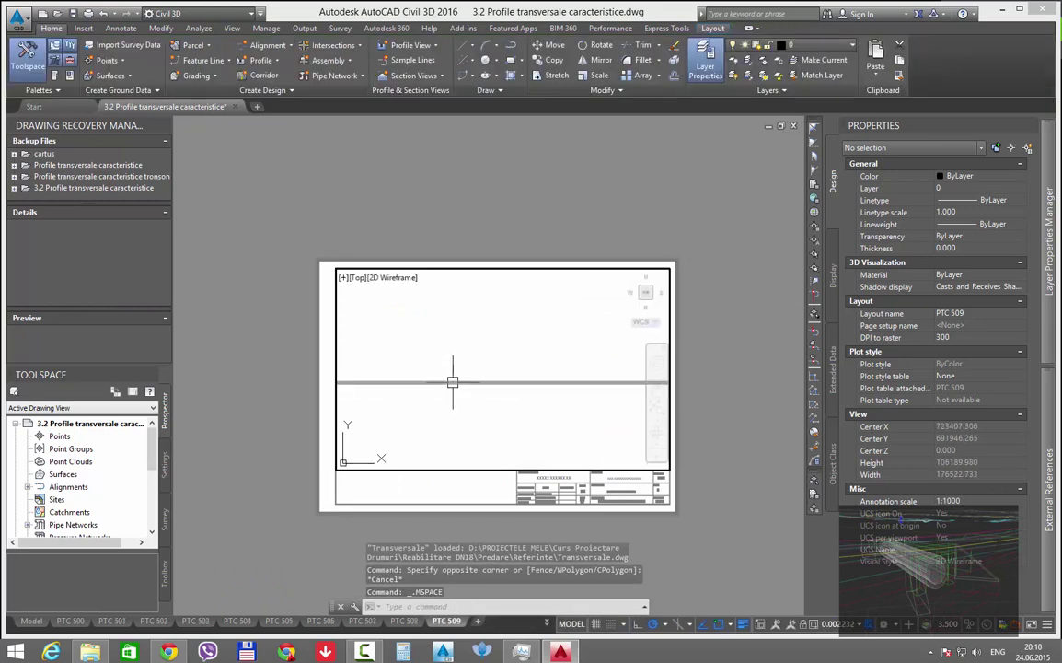